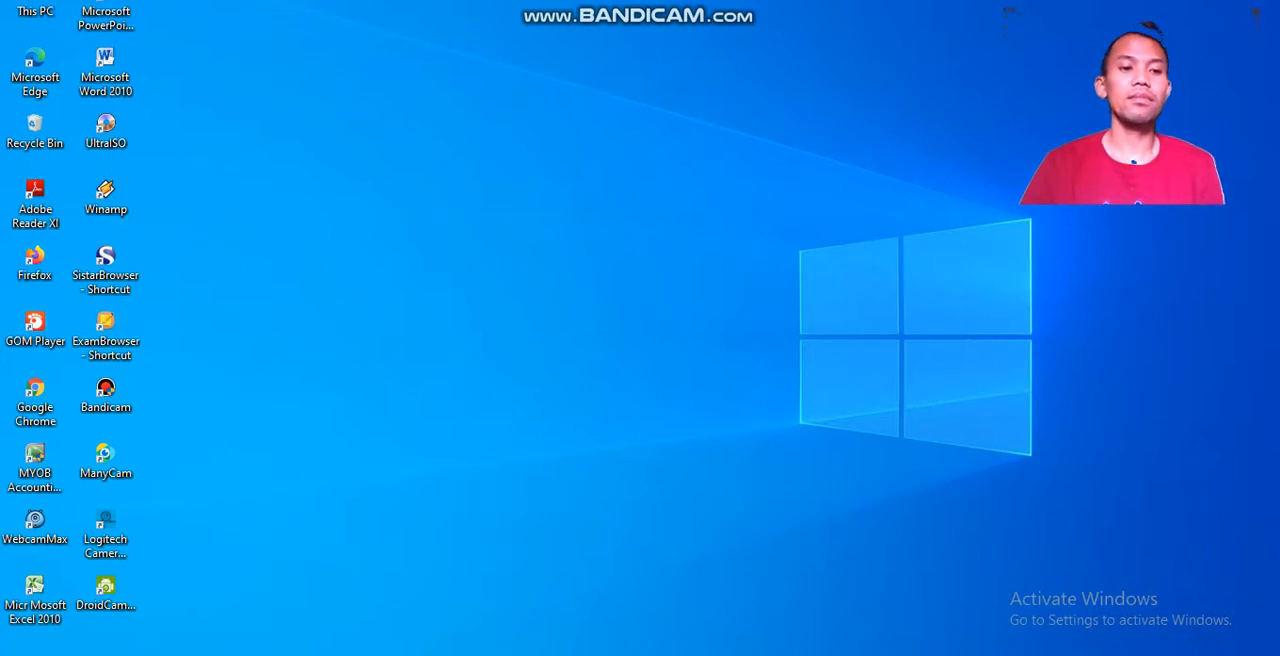
# Launch Microsoft Word 2010 from the Microsoft Office program folder.
pyautogui.click(22, 652)
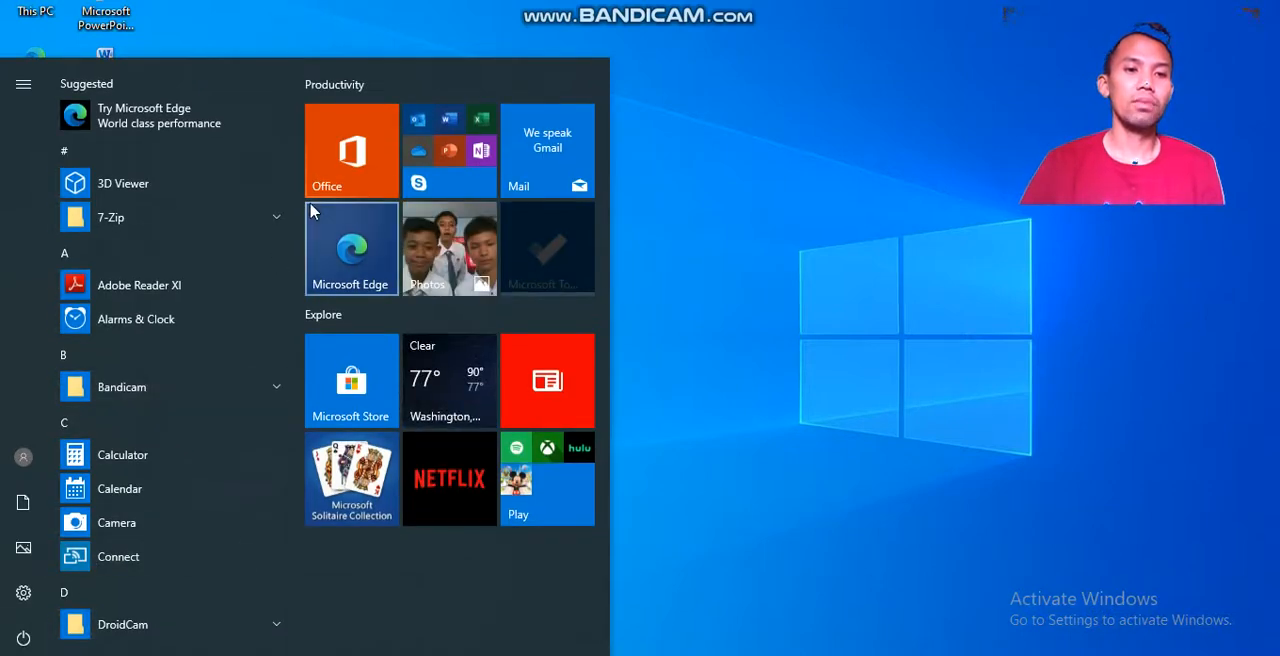
pyautogui.scroll(-3, 295, 200)
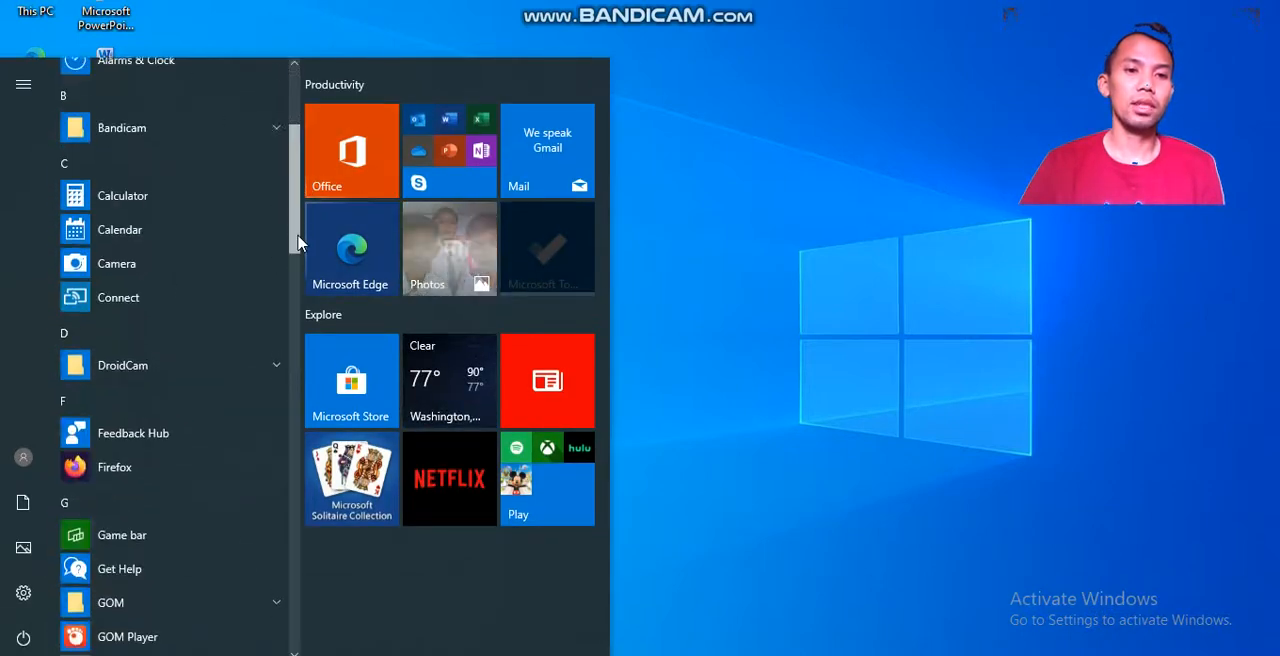
pyautogui.scroll(-6, 298, 296)
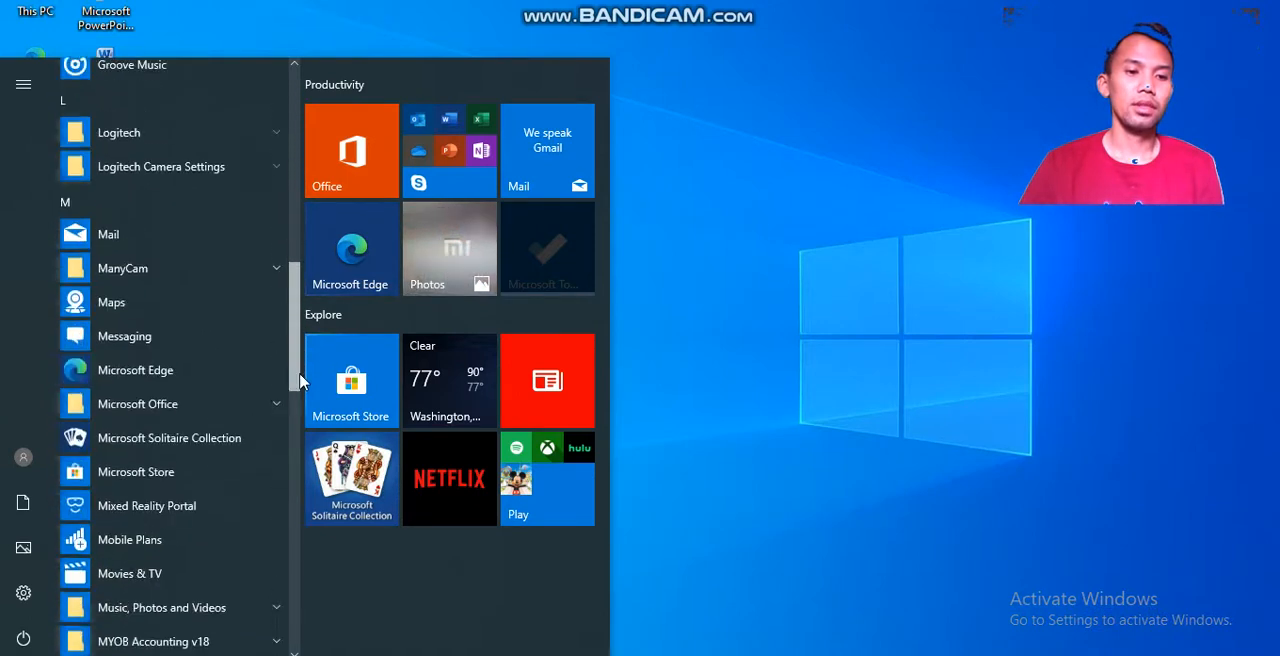
pyautogui.click(184, 398)
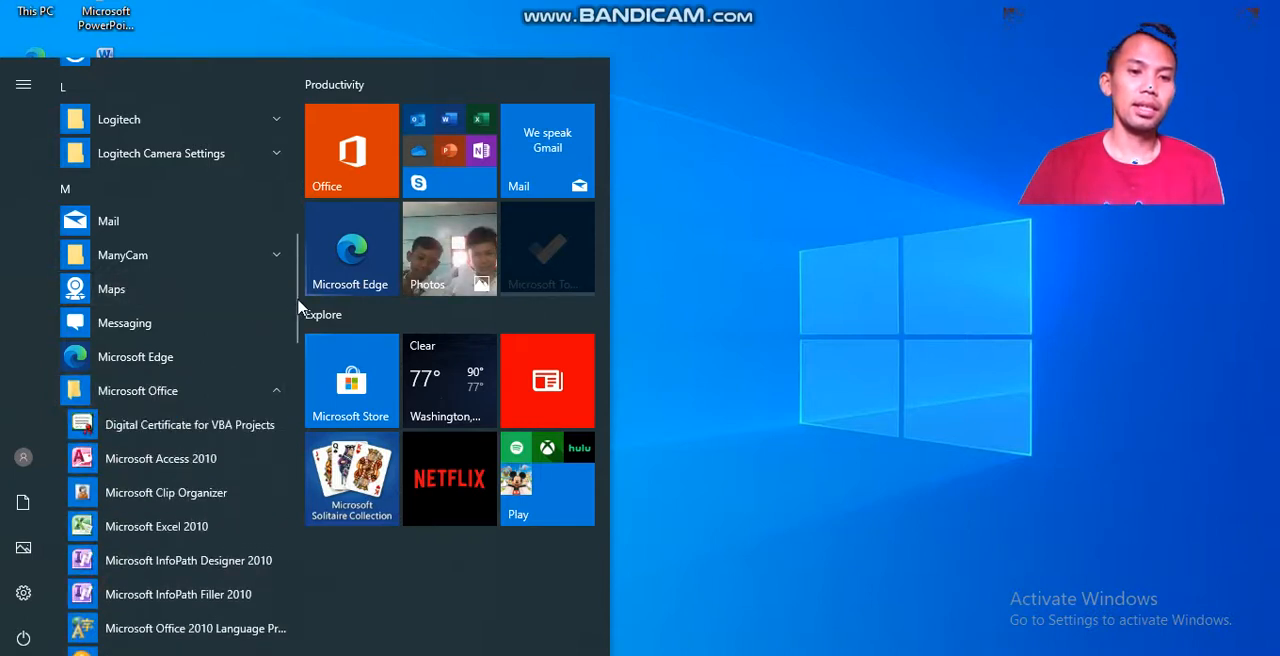
pyautogui.moveTo(298, 308); pyautogui.dragTo(298, 310)
pyautogui.scroll(-5, 298, 316)
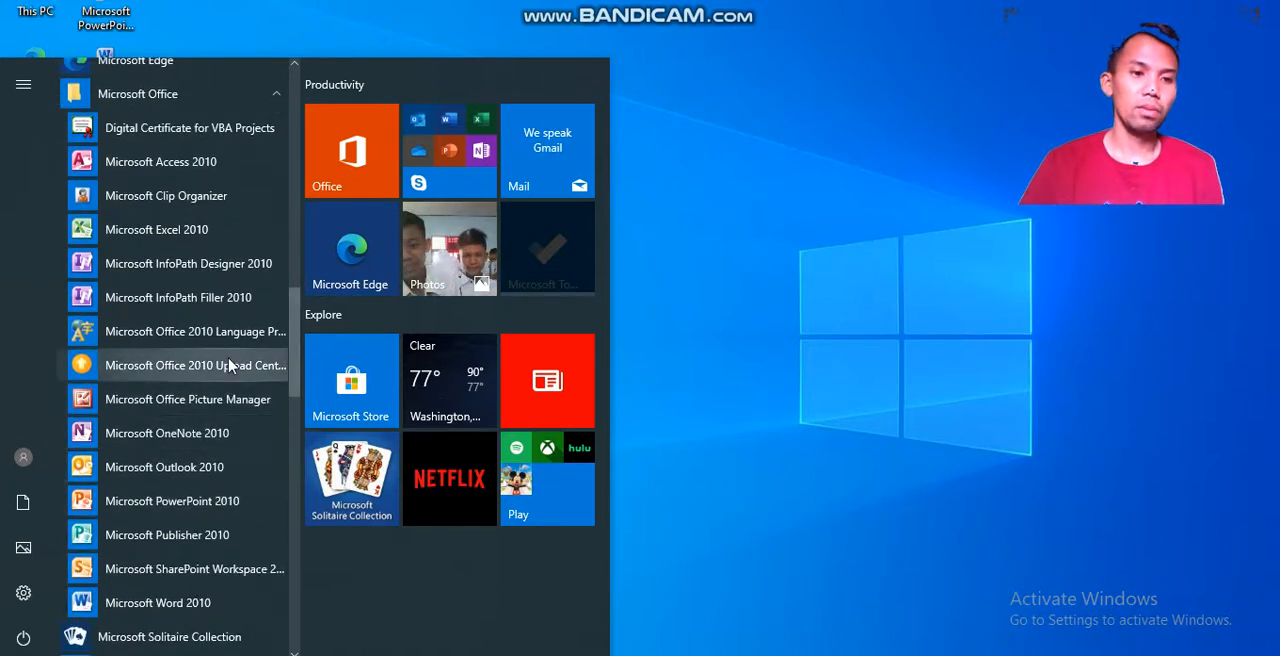
pyautogui.click(170, 610)
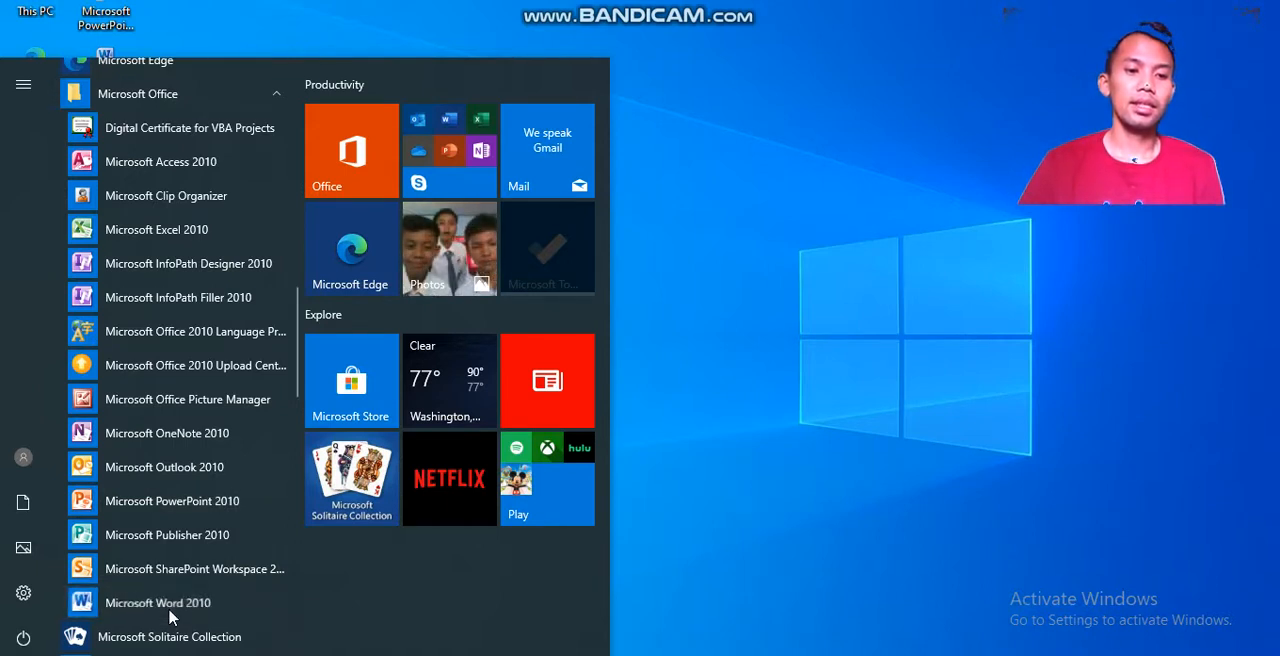
pyautogui.click(822, 350)
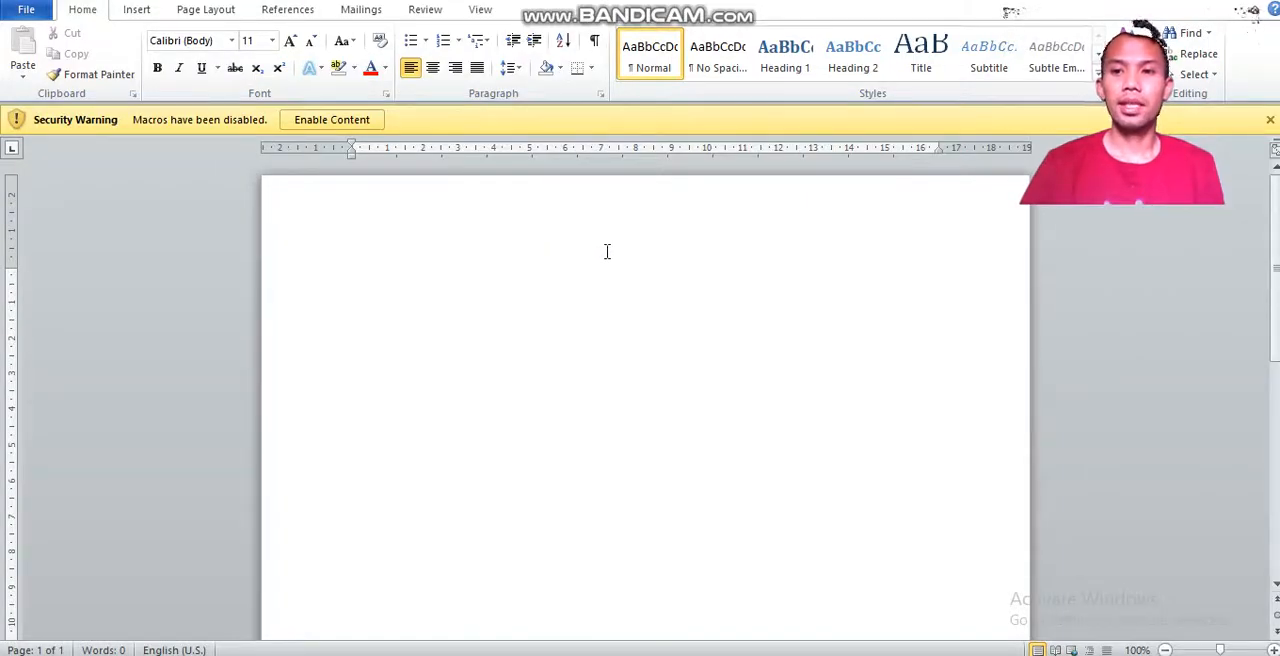
# Dismiss the Office activation wizard and enable the blocked macro content for the blank document.
pyautogui.click(357, 122)
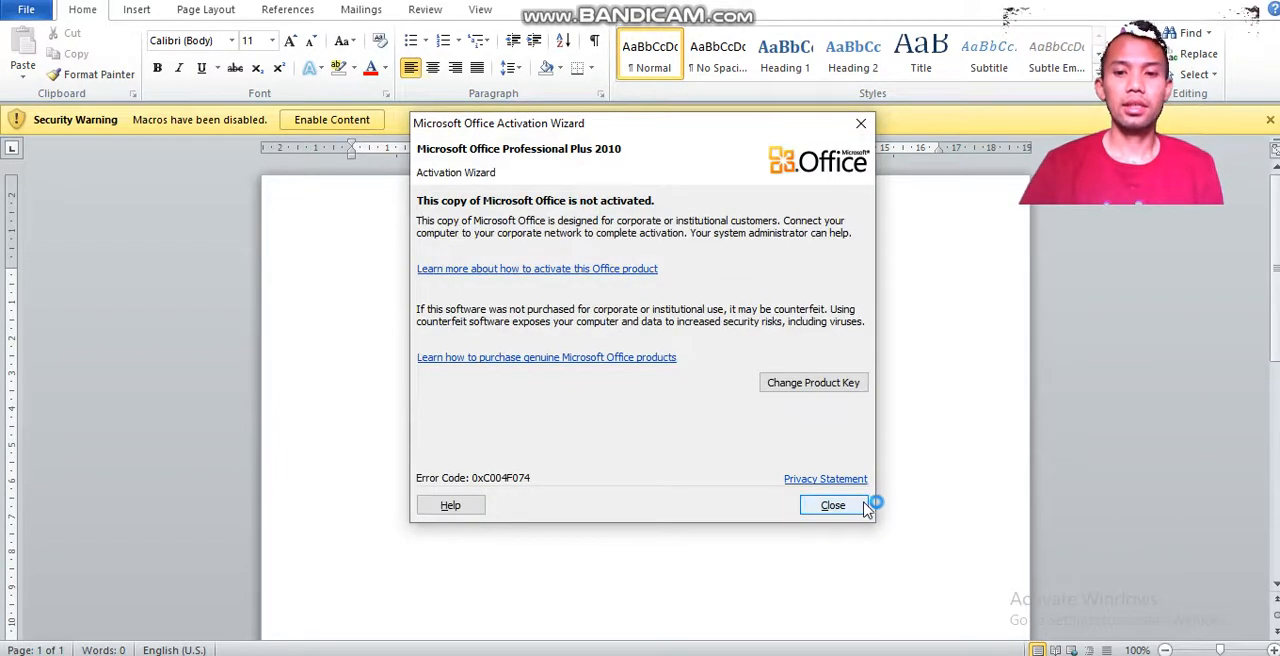
pyautogui.click(832, 504)
pyautogui.click(324, 119)
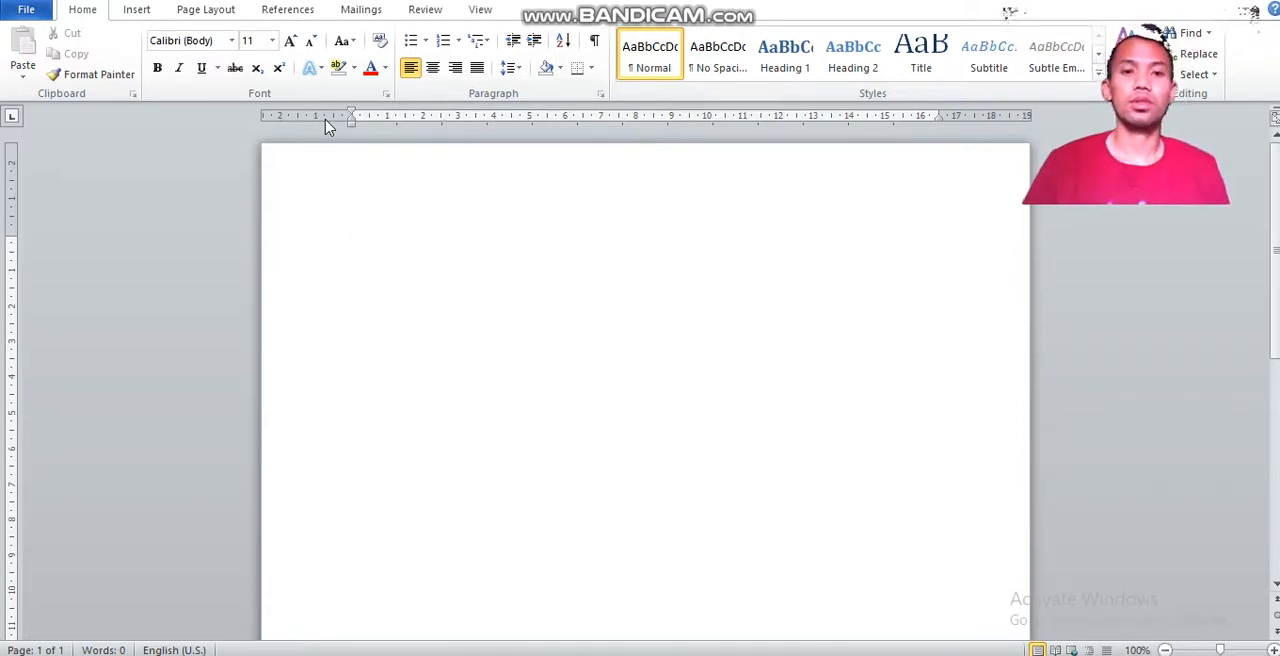
pyautogui.click(24, 14)
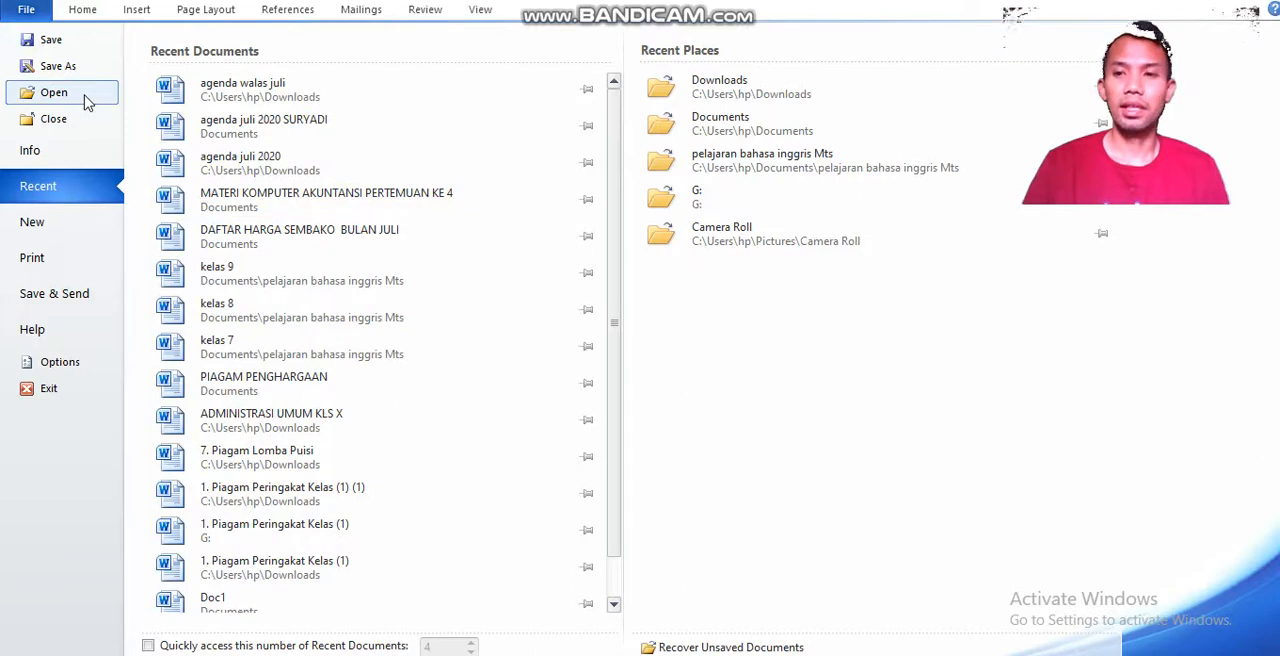
pyautogui.click(84, 10)
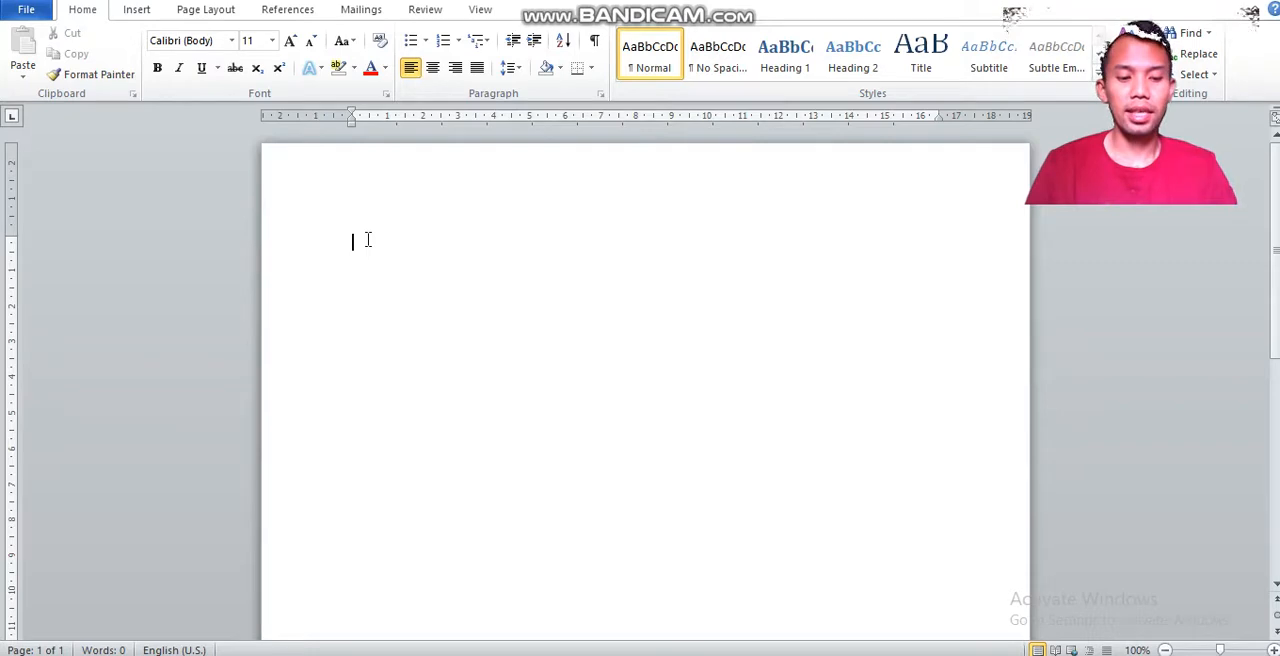
# Enter the text "SMKN 1 CIRINTEN" on the first line of the blank document.
pyautogui.write('SMK')
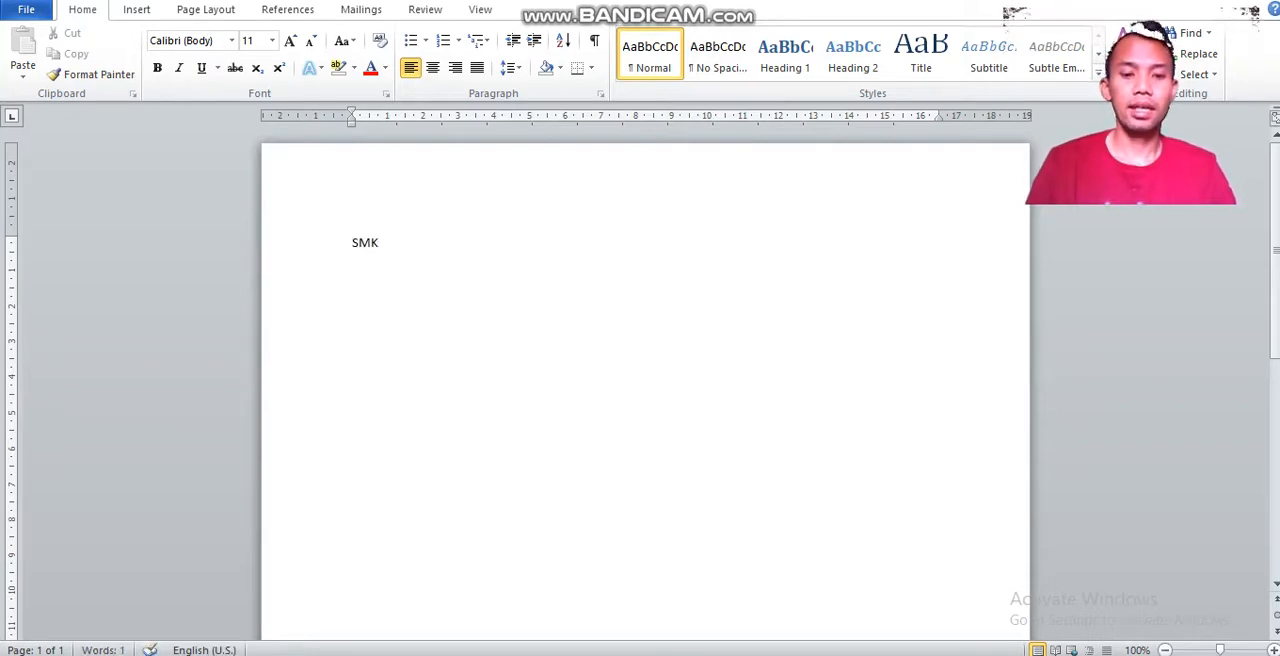
pyautogui.write('N 1')
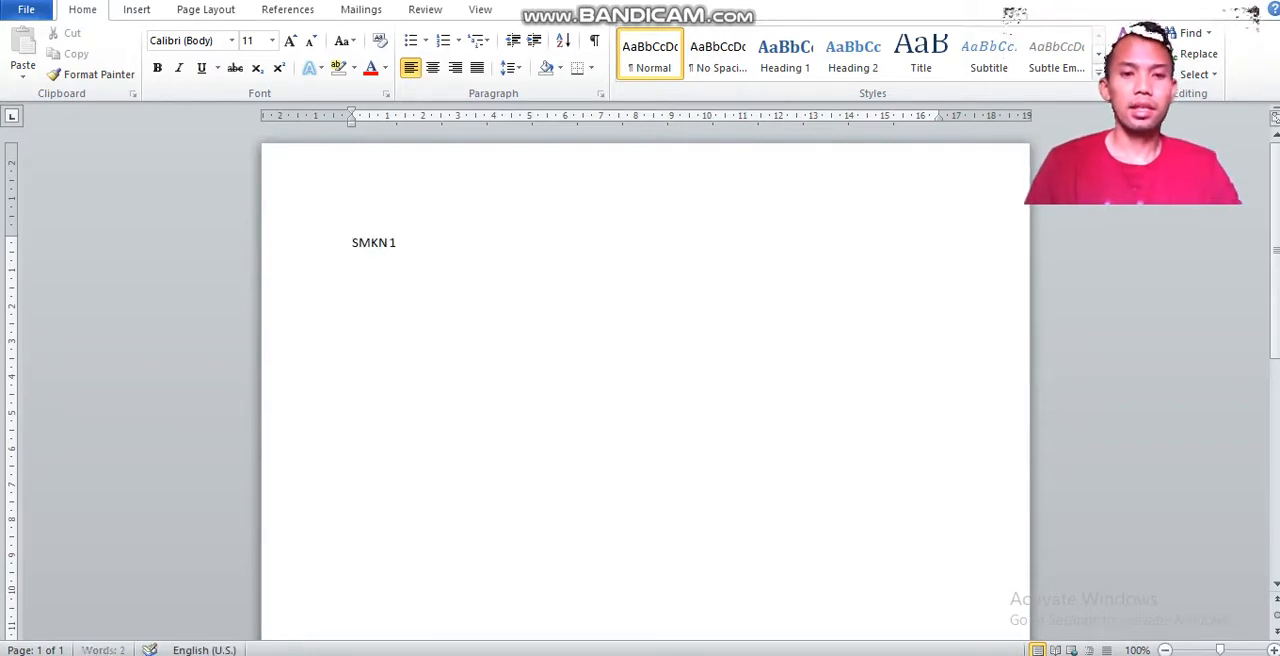
pyautogui.write(' CIRINTEN')
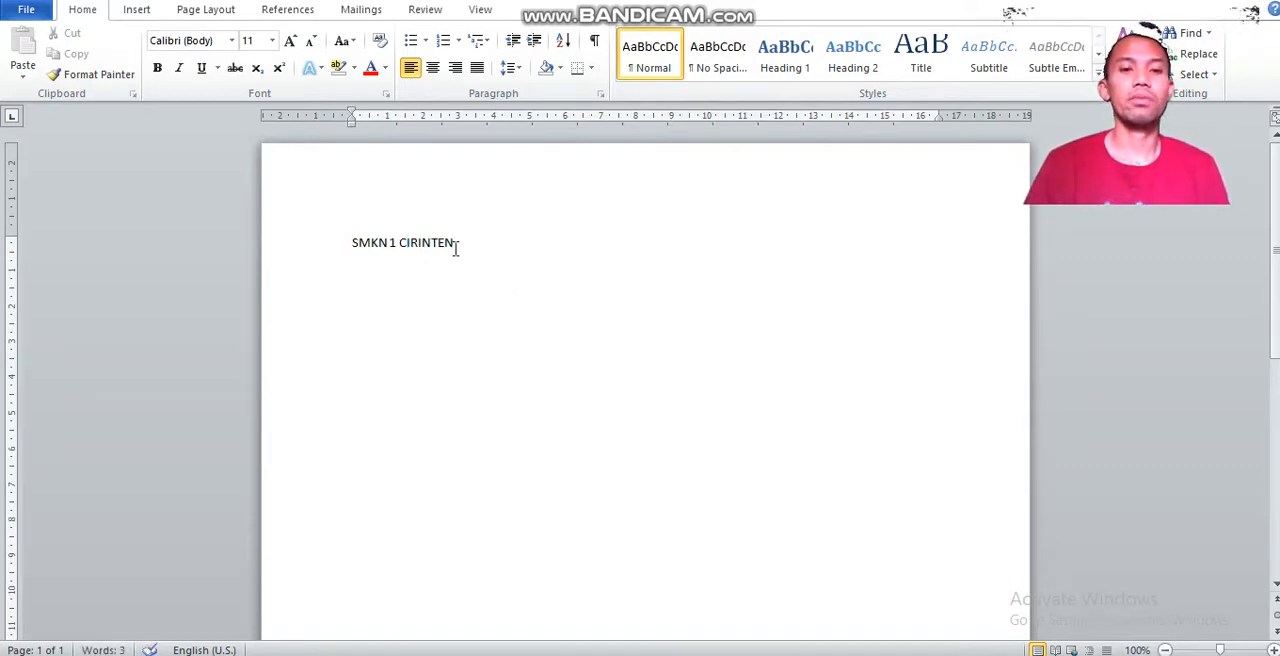
# Format the SMKN 1 CIRINTEN line as bold, italic and underlined, with the page view at 180%.
pyautogui.moveTo(457, 244); pyautogui.dragTo(351, 242)
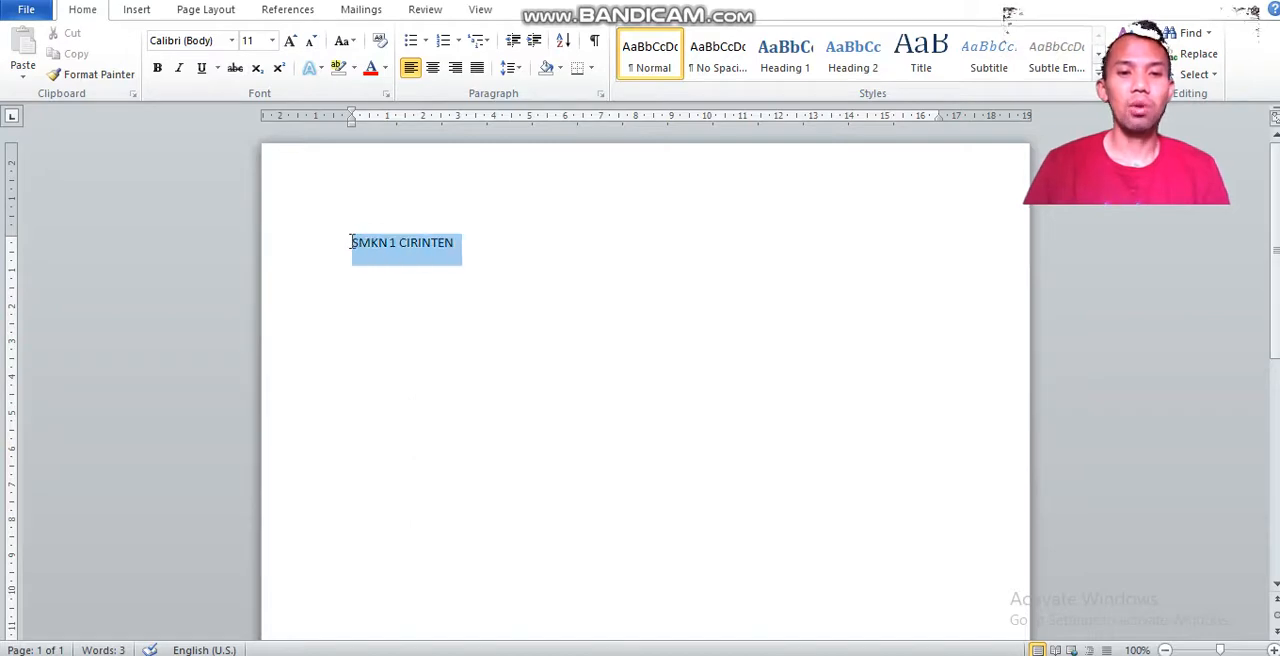
pyautogui.click(157, 73)
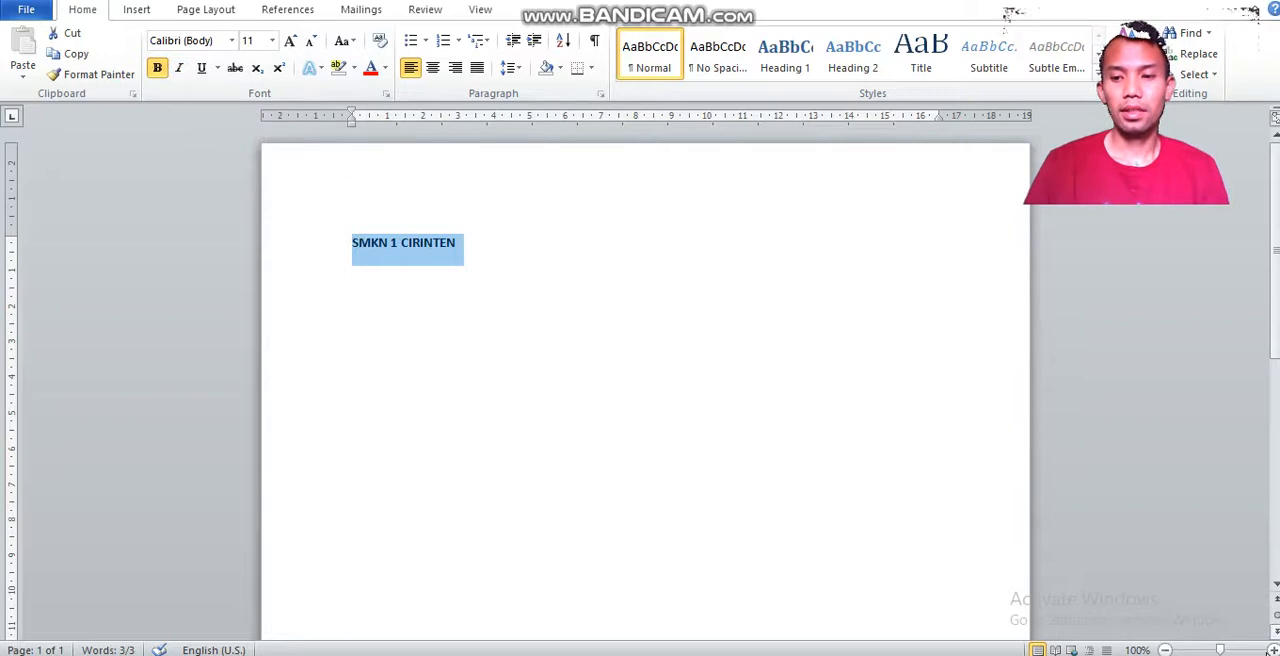
pyautogui.moveTo(1226, 650)
pyautogui.mouseDown()
pyautogui.moveTo(1211, 650)
pyautogui.moveTo(1228, 650)
pyautogui.mouseUp()
pyautogui.hotkey('ctrl', 'a')
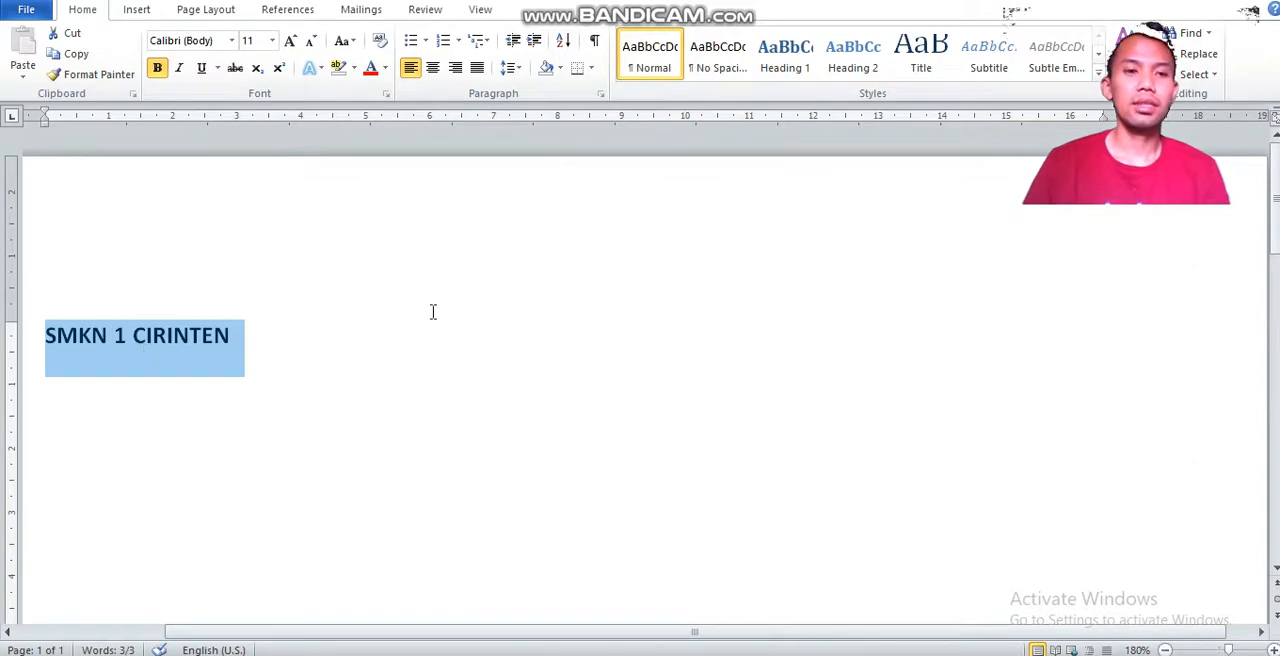
pyautogui.scroll(-1, 640, 380)
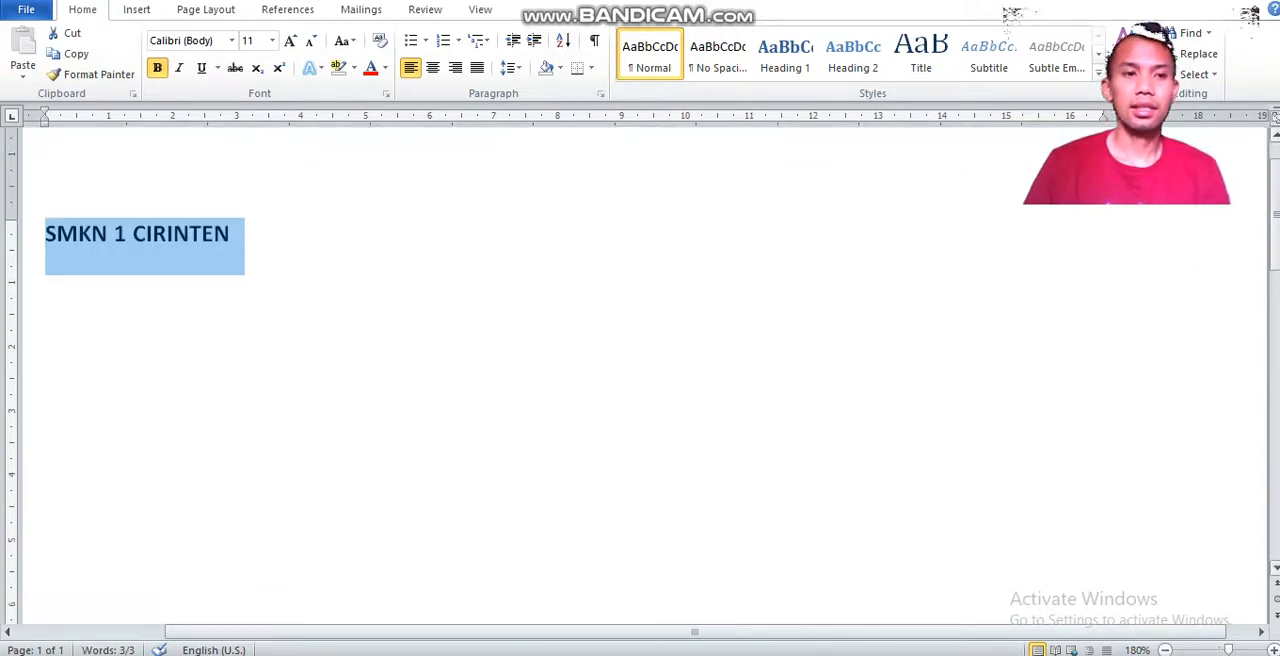
pyautogui.click(185, 70)
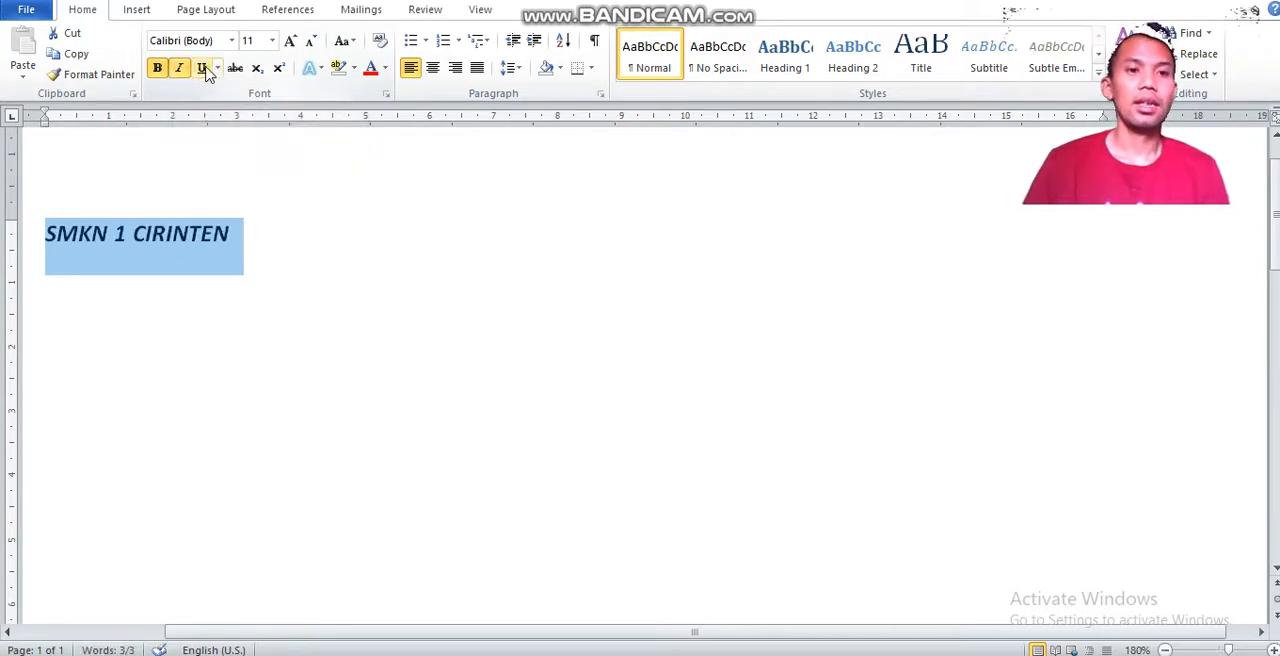
pyautogui.click(203, 70)
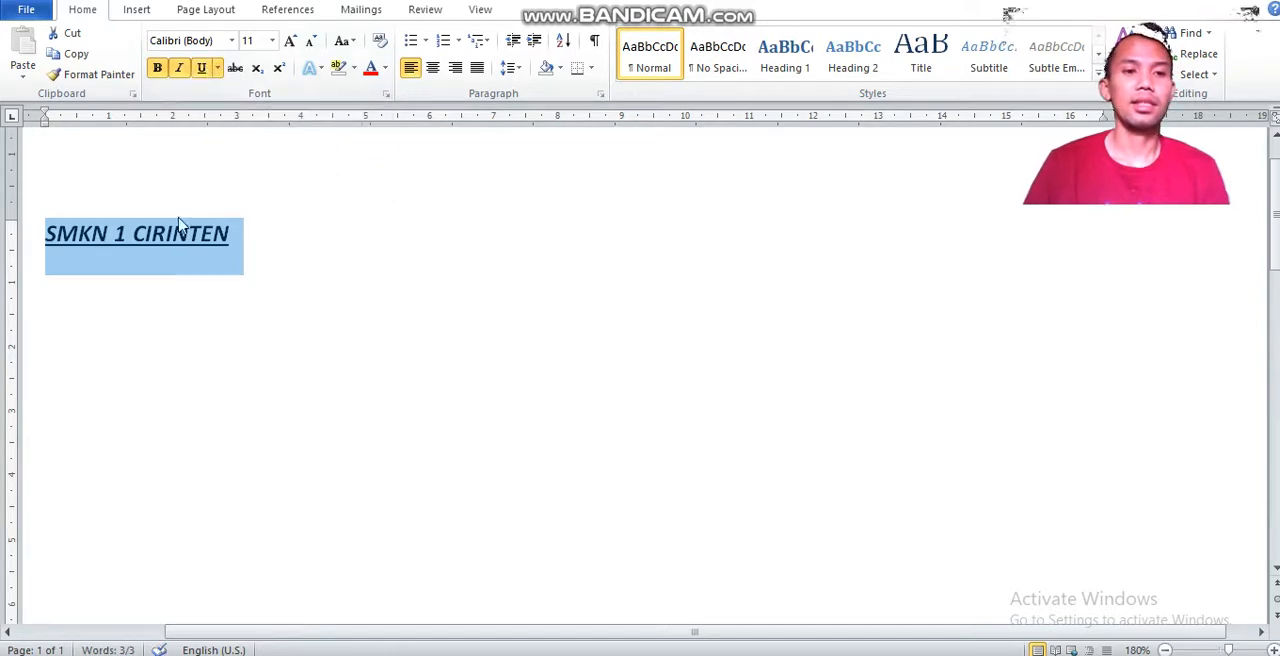
pyautogui.click(233, 45)
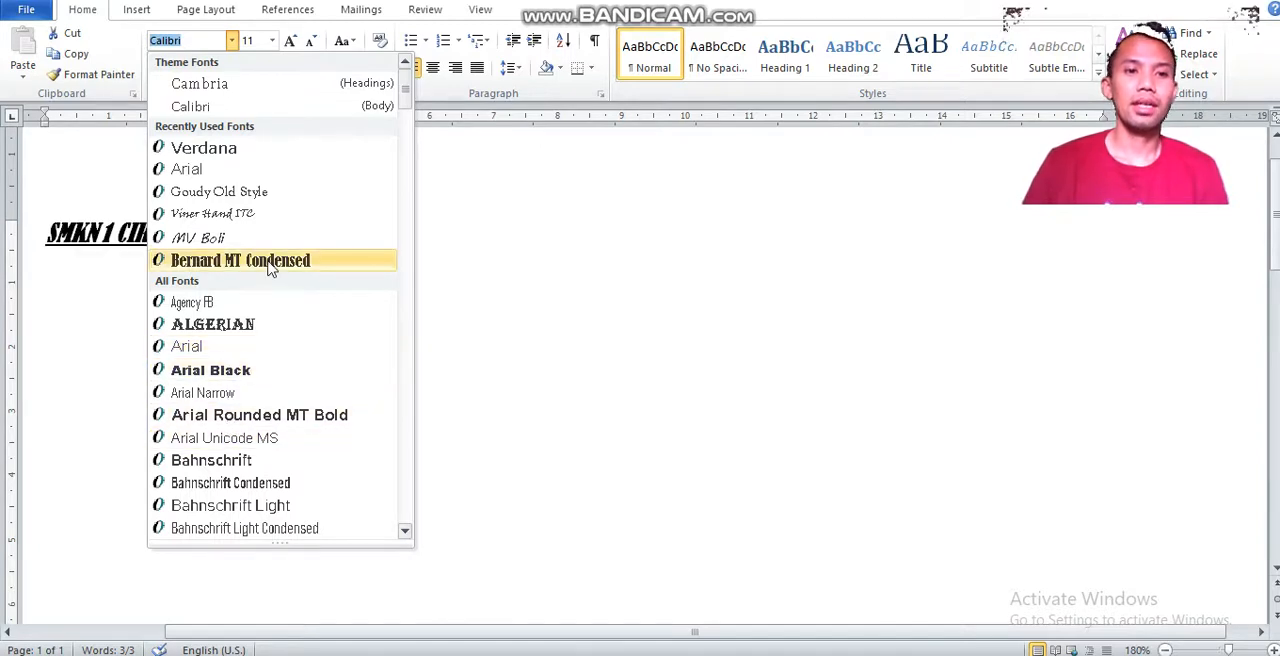
pyautogui.click(574, 352)
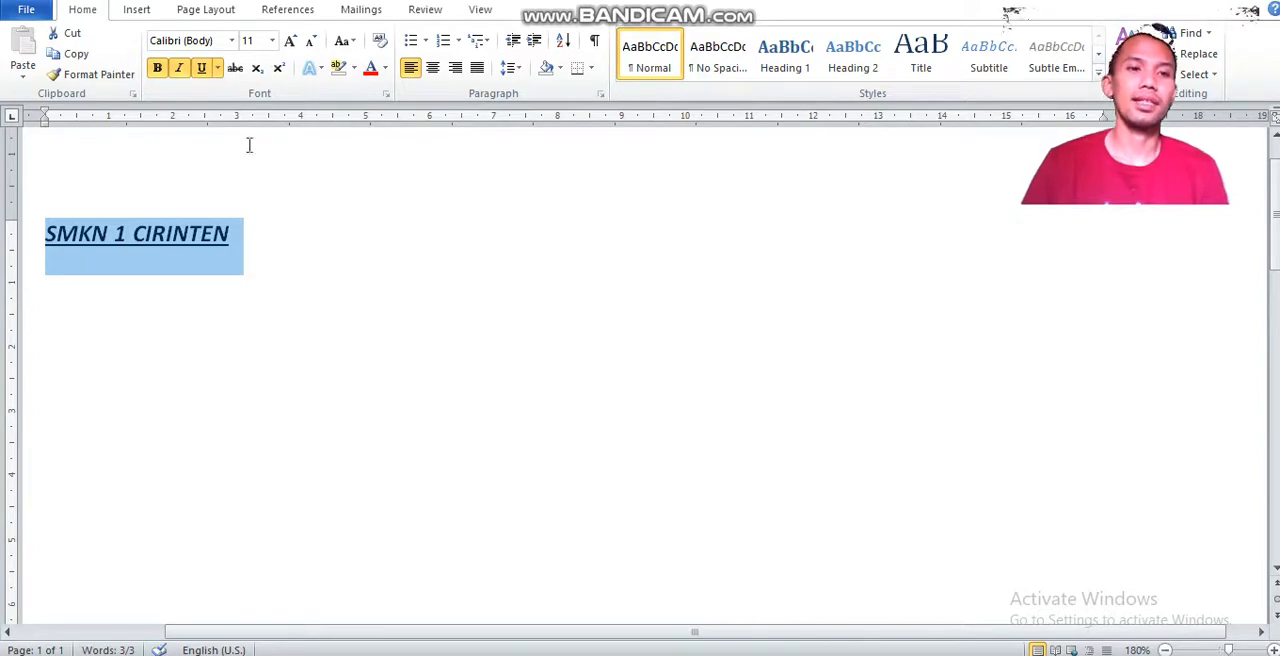
pyautogui.click(271, 45)
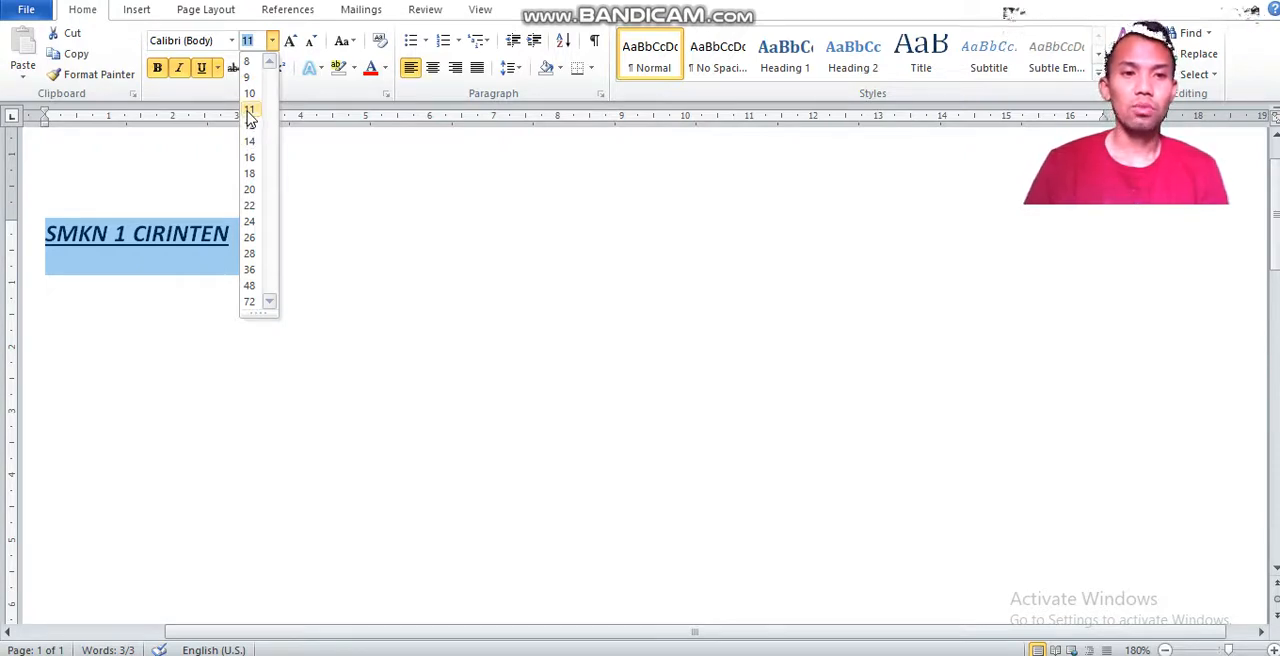
pyautogui.click(375, 201)
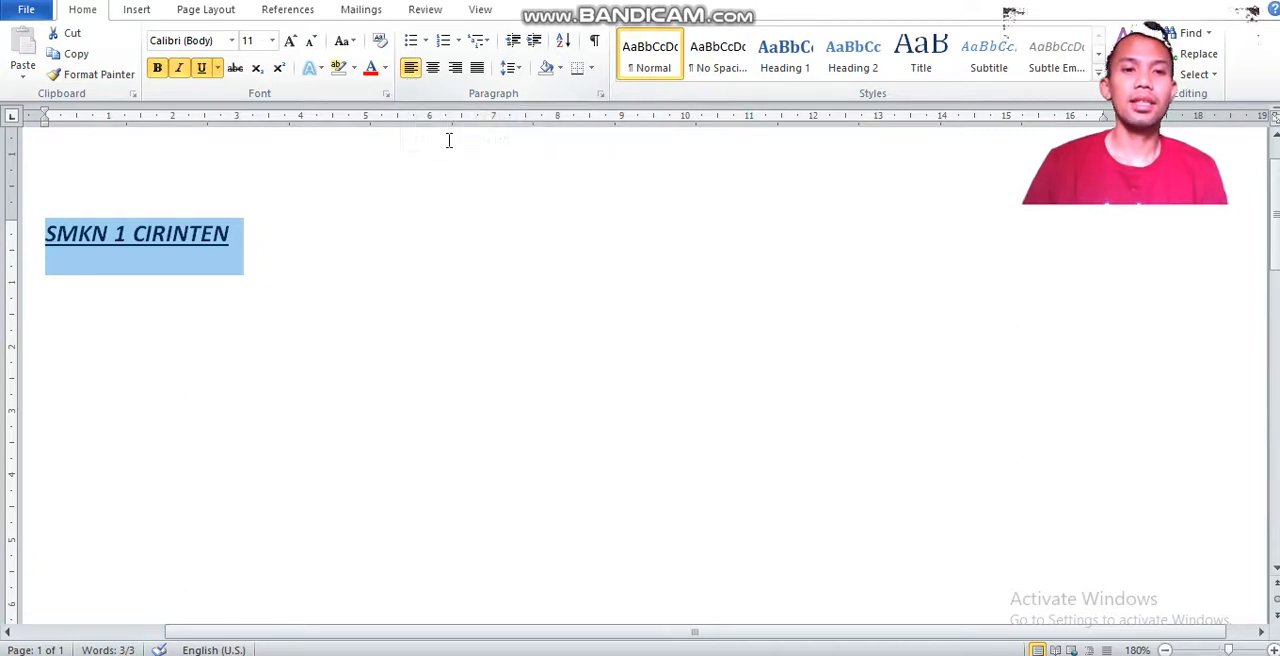
# Try centre and right alignment on the SMKN 1 CIRINTEN line, ending with justified alignment.
pyautogui.click(431, 76)
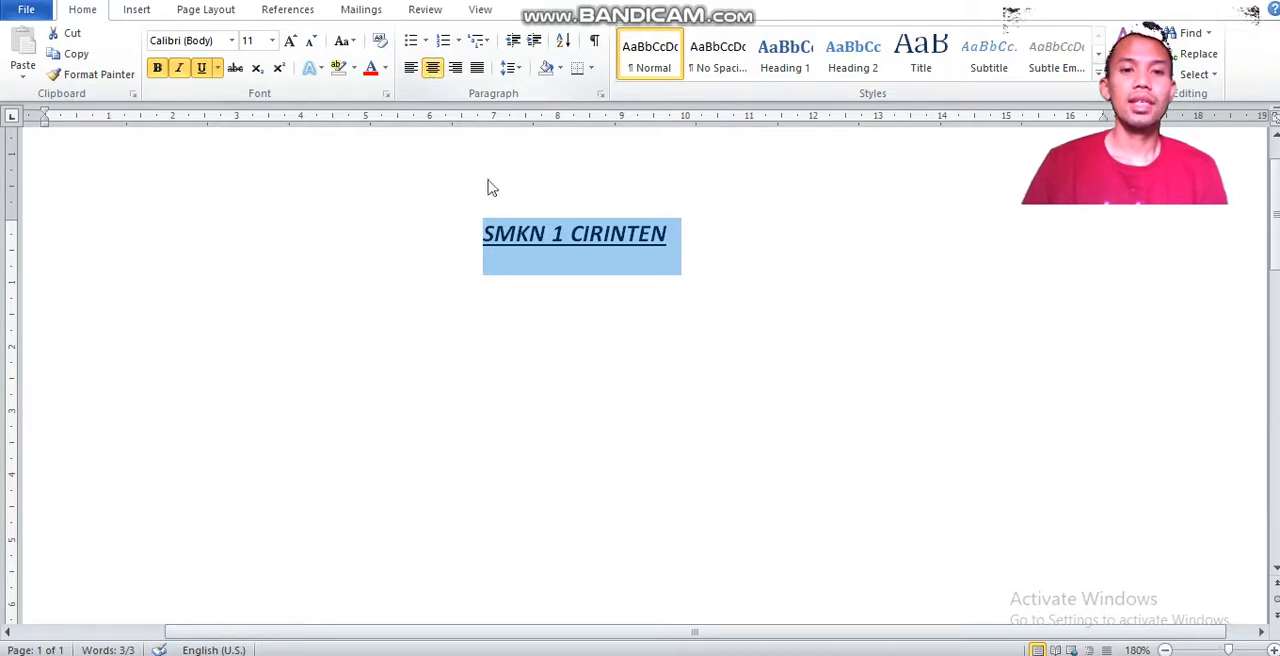
pyautogui.click(455, 72)
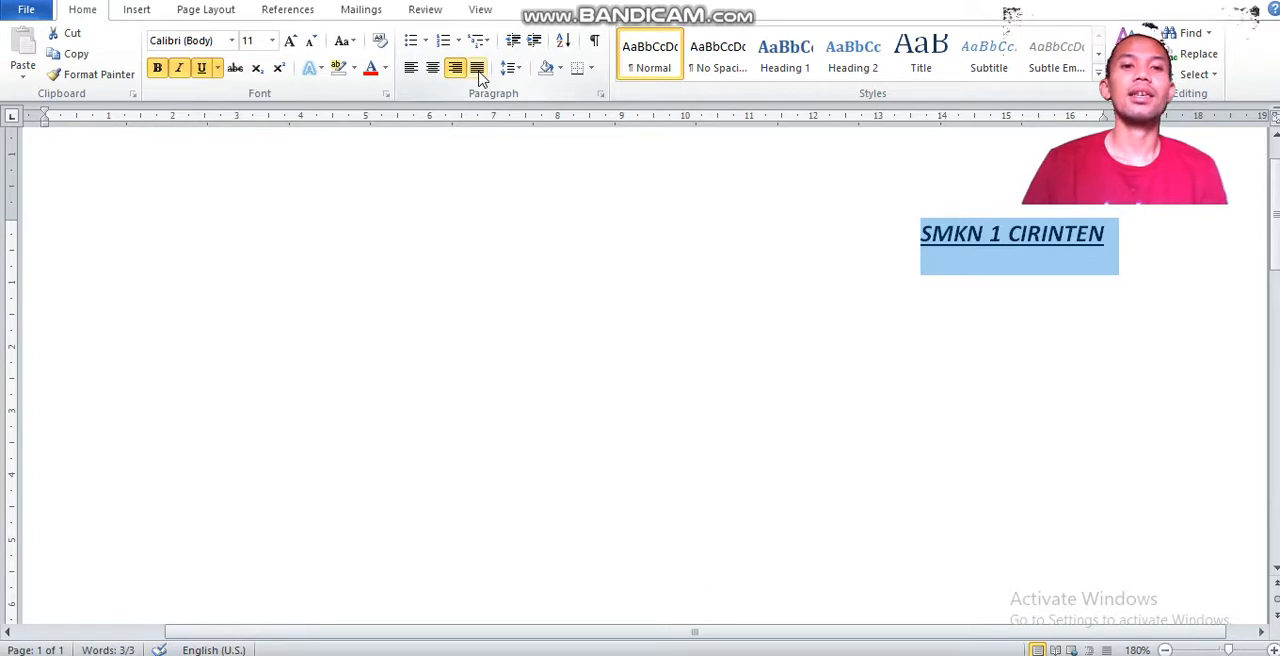
pyautogui.click(477, 70)
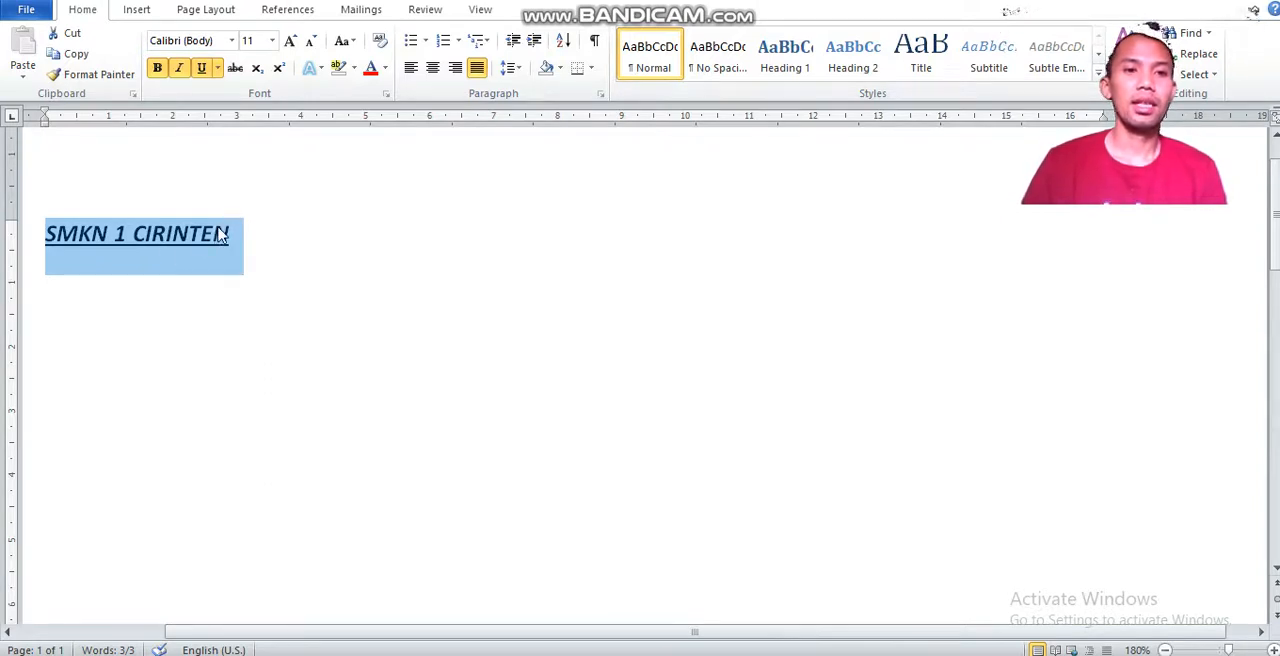
# Add a new empty paragraph below the SMKN 1 CIRINTEN line.
pyautogui.click(137, 10)
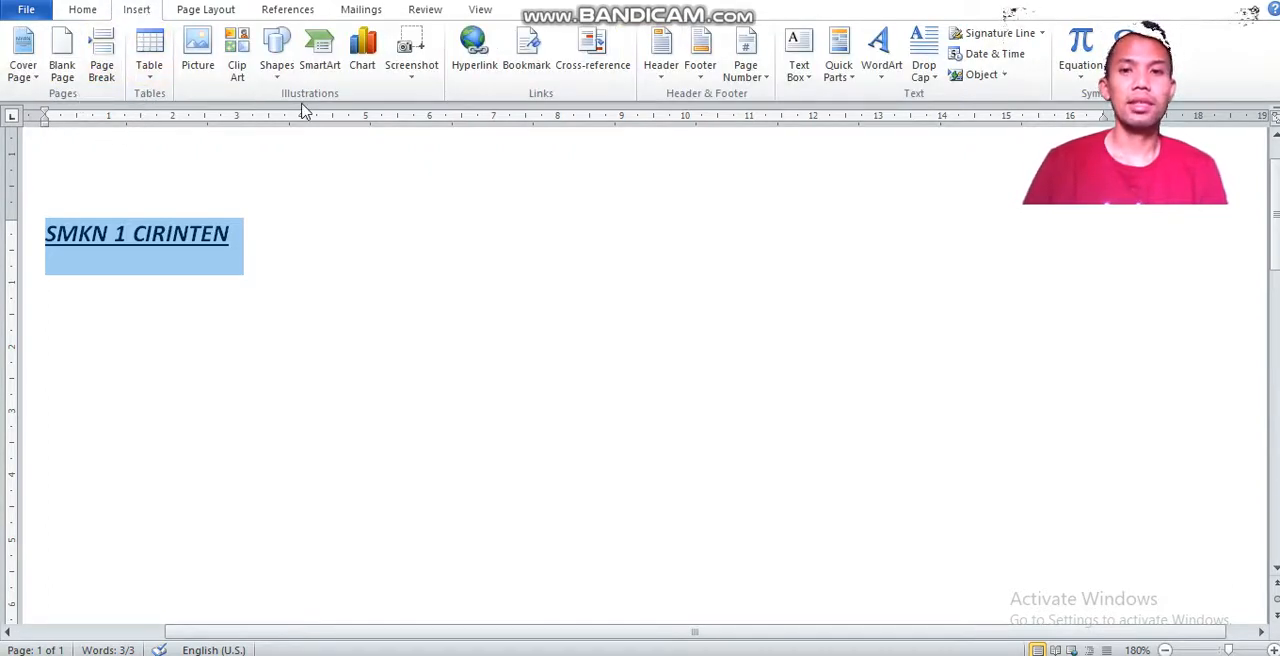
pyautogui.click(323, 176)
pyautogui.press('Return')
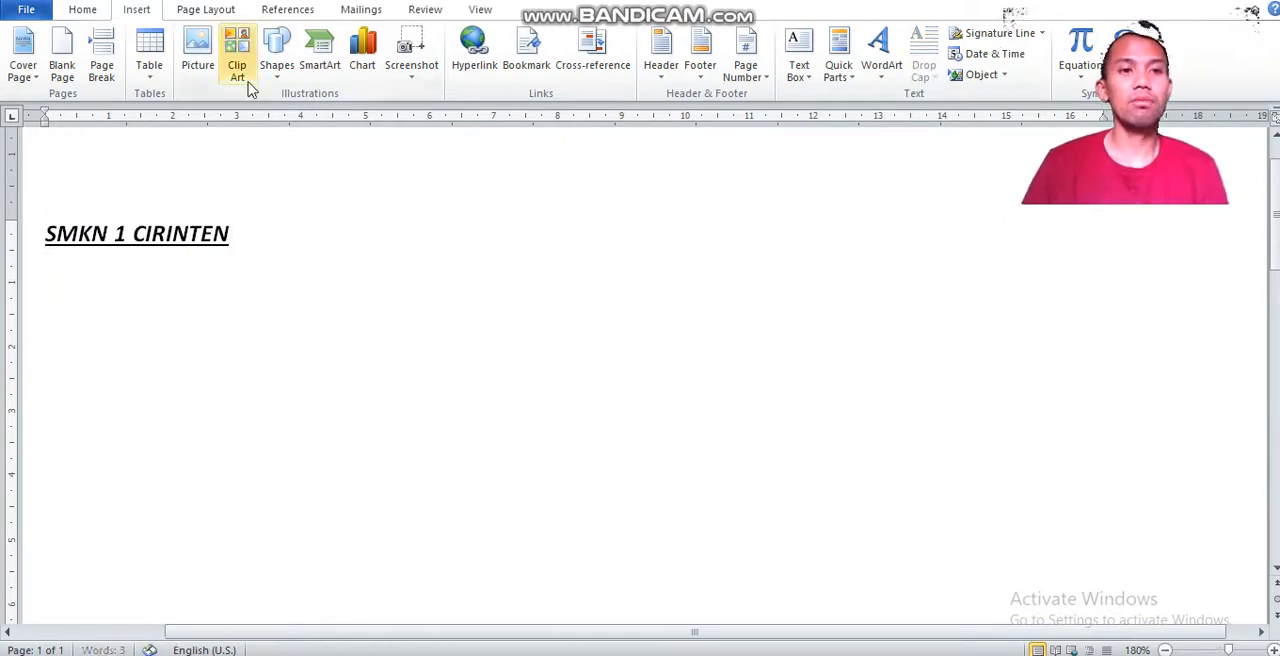
# Insert a table with 10 columns and 15 rows below the SMKN 1 CIRINTEN line, and undo the insertion.
pyautogui.click(157, 76)
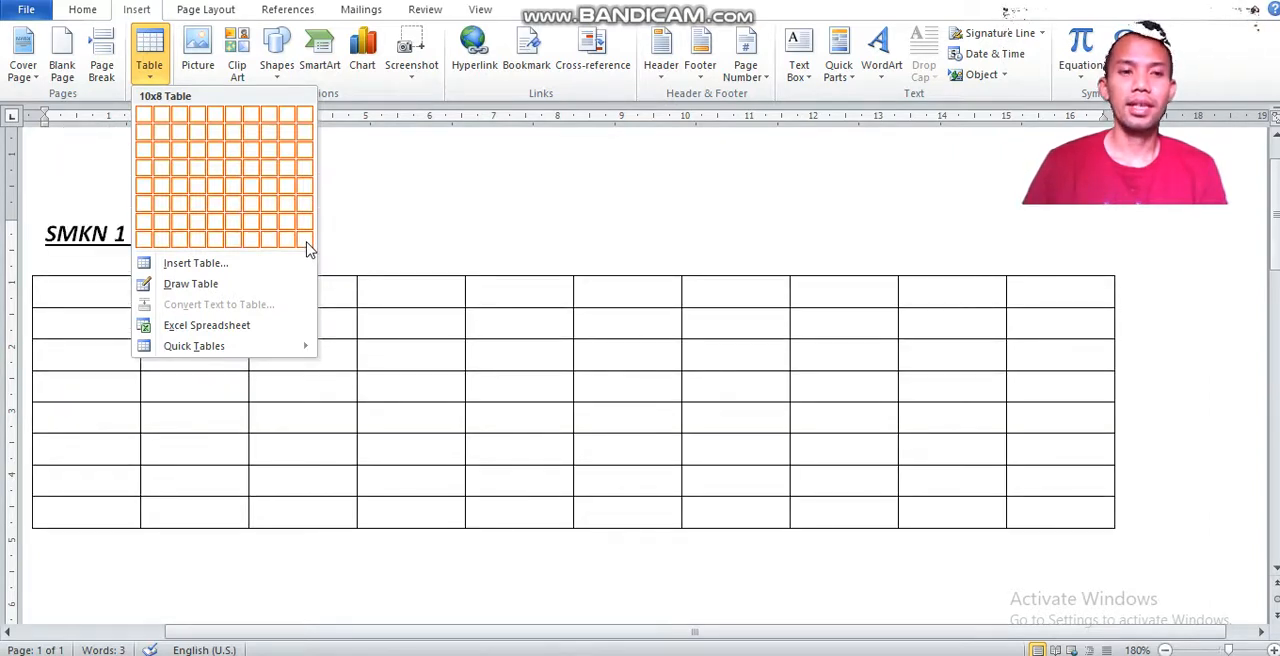
pyautogui.click(205, 265)
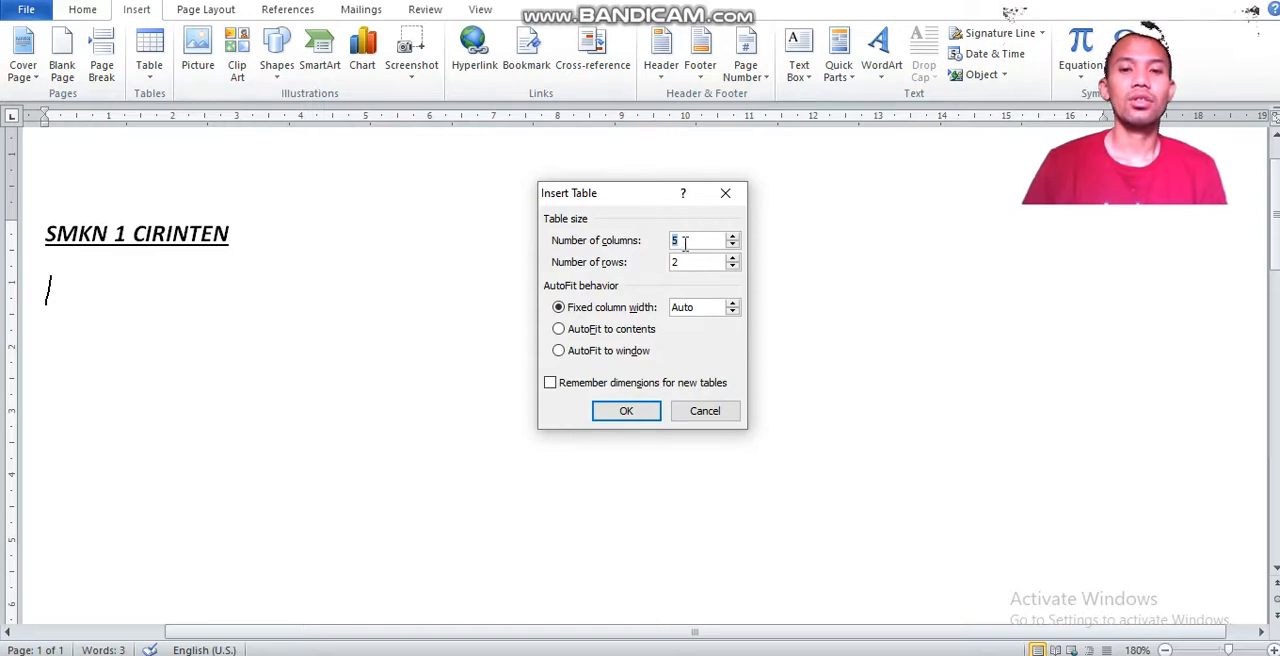
pyautogui.write('10')
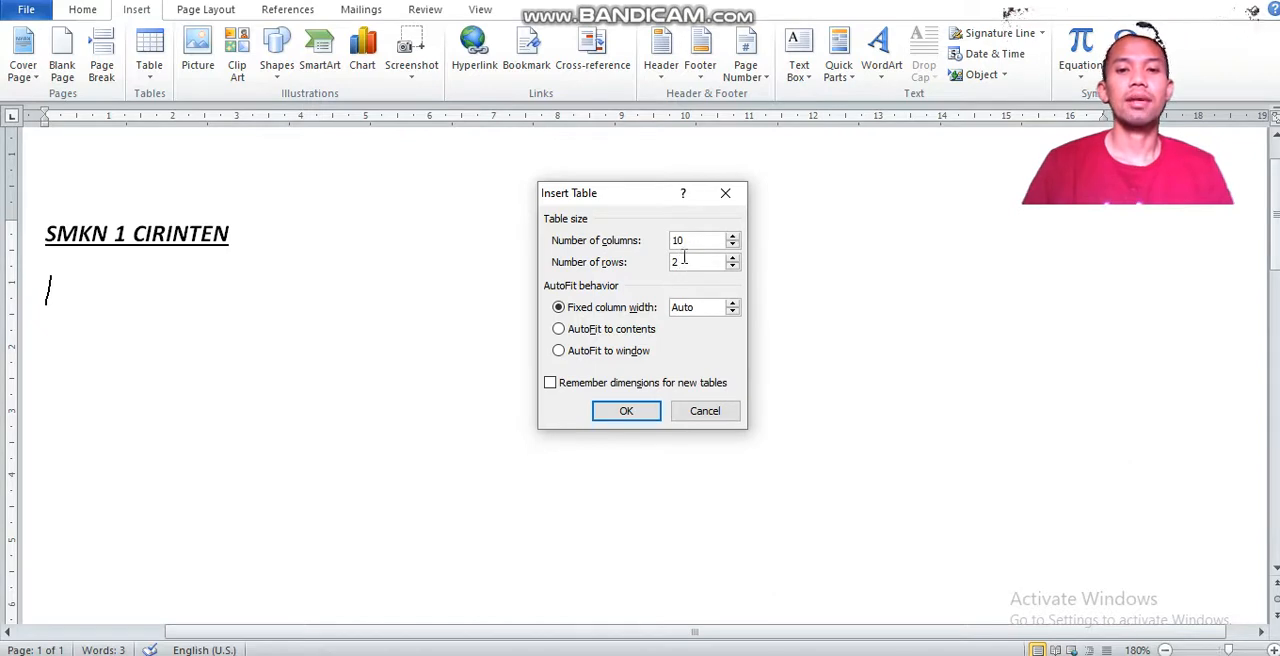
pyautogui.moveTo(684, 258); pyautogui.dragTo(655, 264)
pyautogui.write('15')
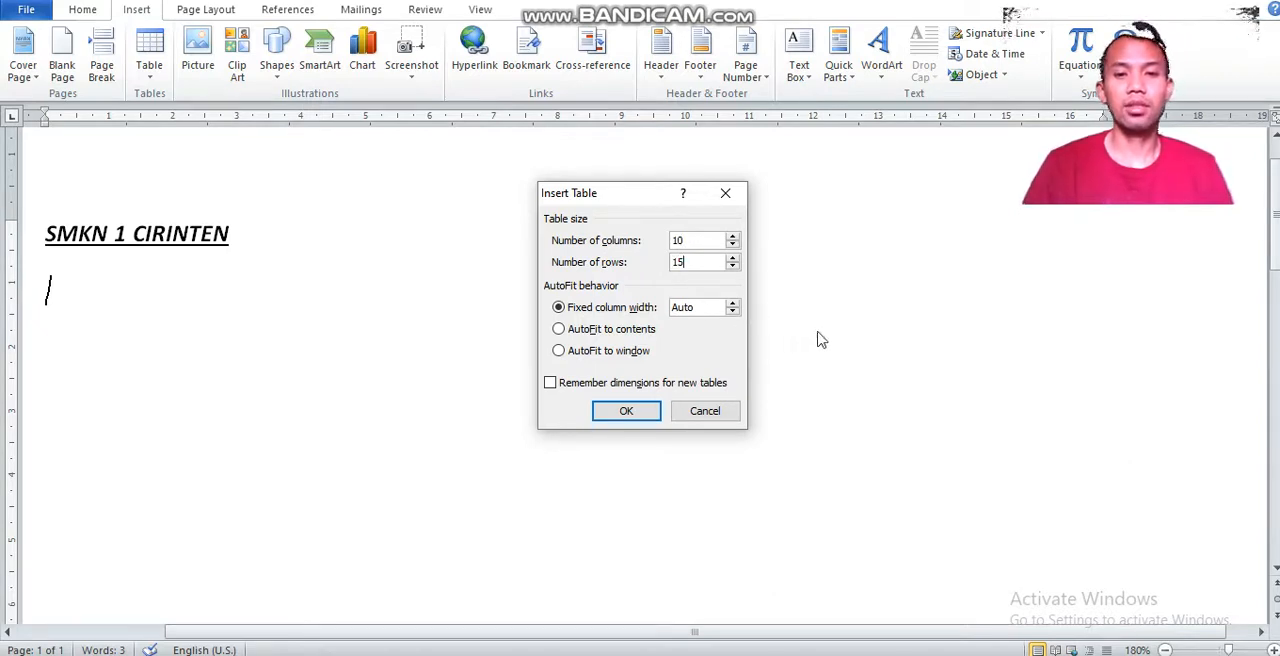
pyautogui.click(626, 411)
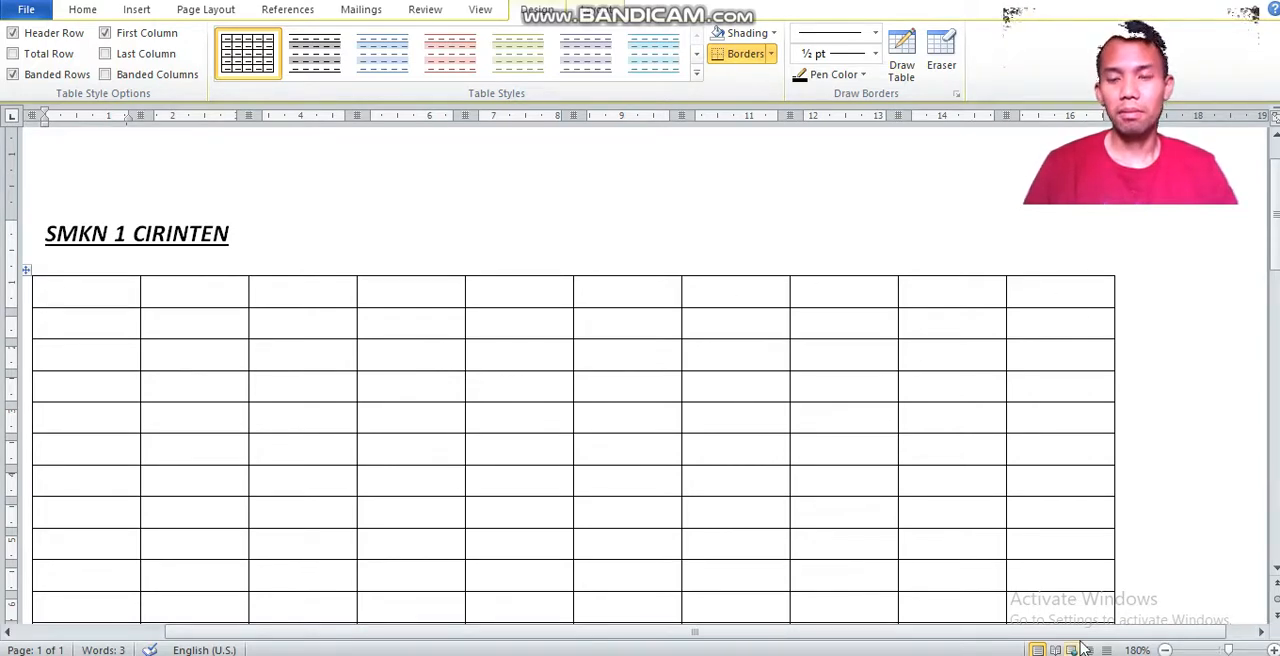
pyautogui.hotkey('ctrl', 'z')
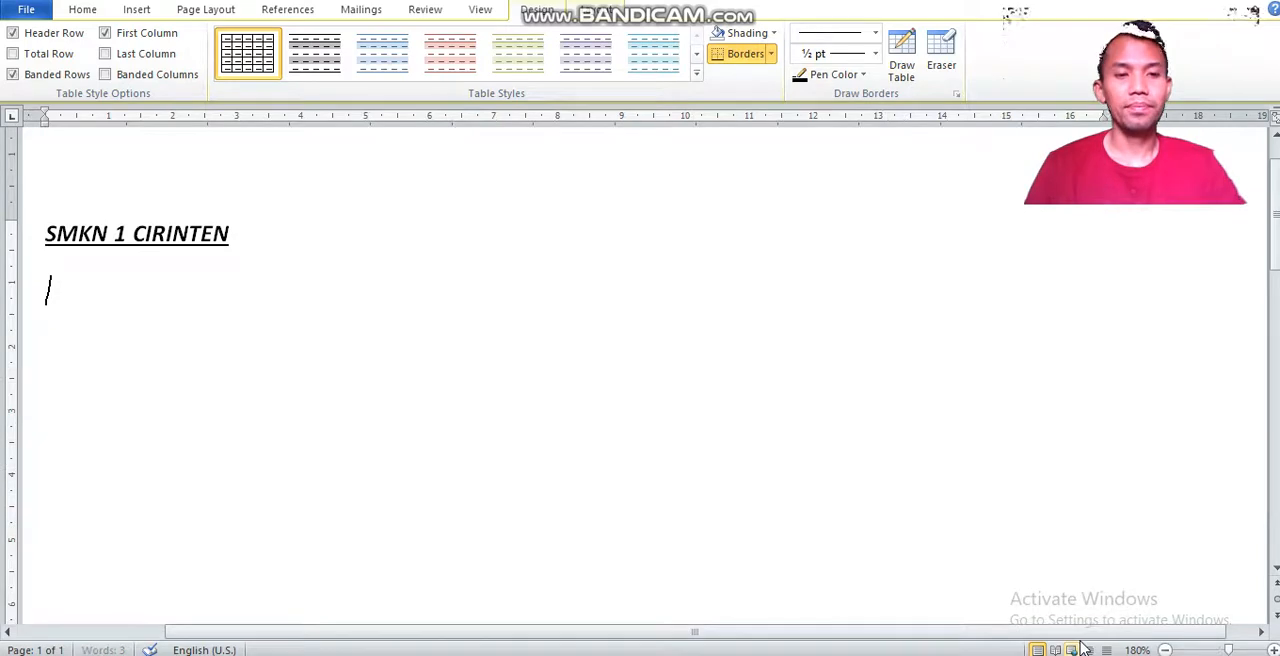
# Find clip art with Office.com content included, and insert the cow and eye-exam pictures below the SMKN 1 CIRINTEN line.
pyautogui.click(136, 11)
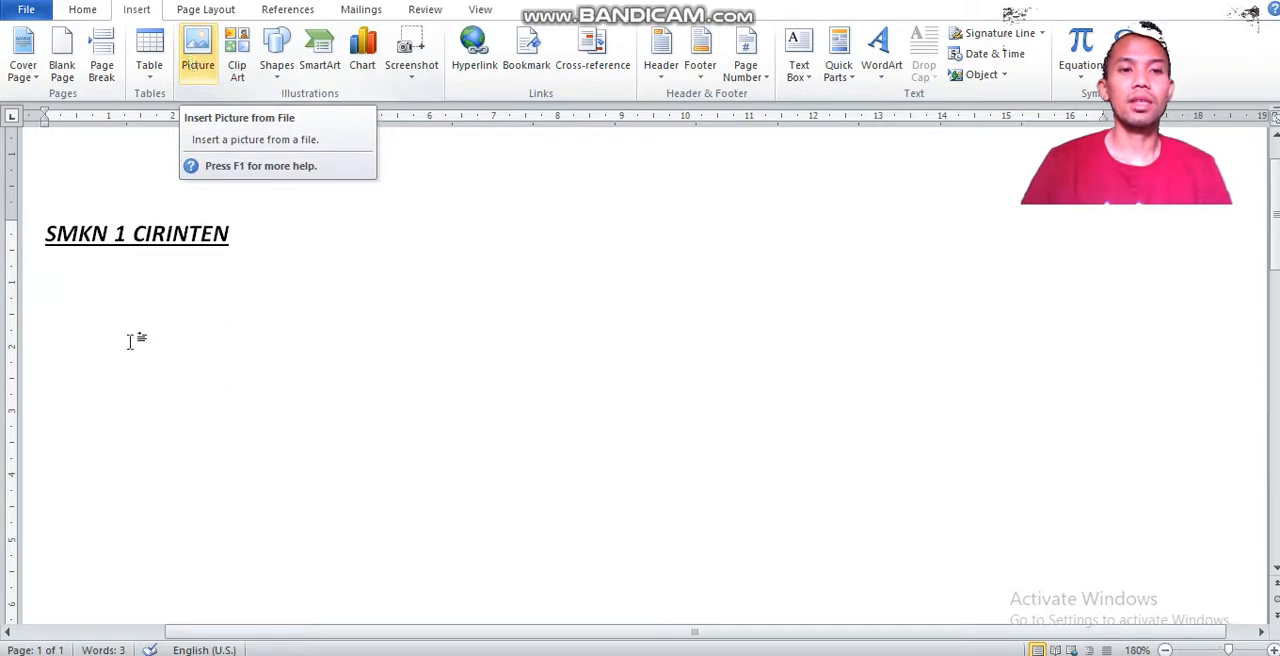
pyautogui.click(252, 78)
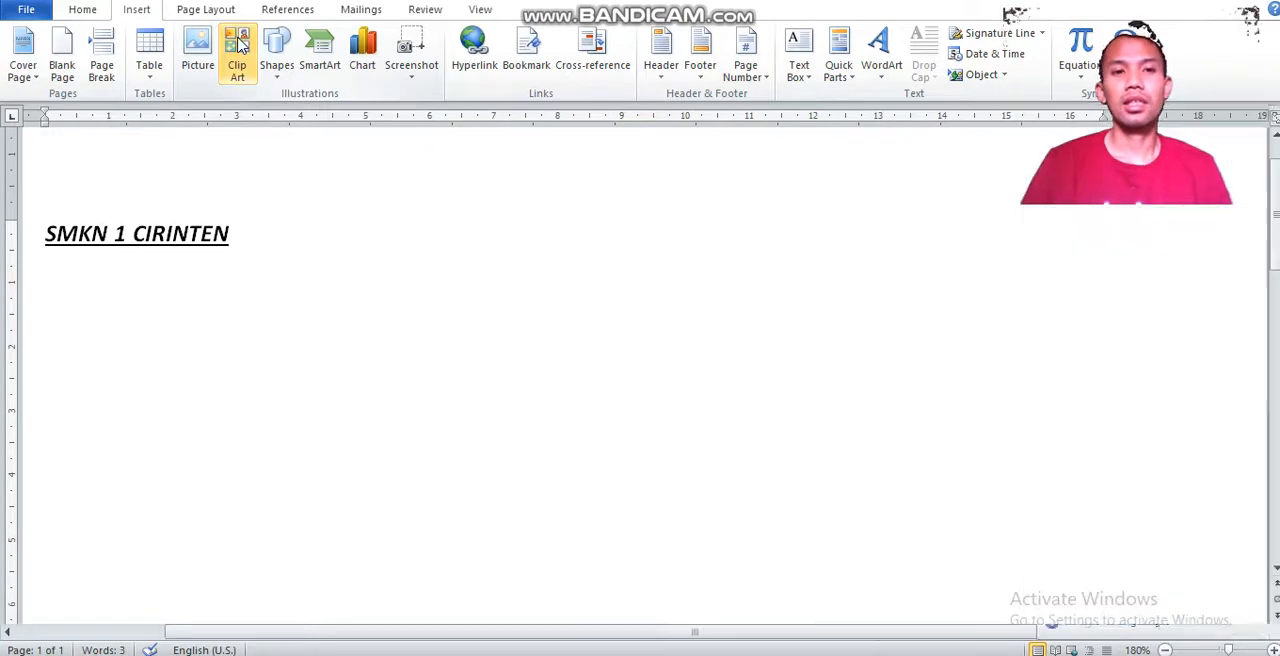
pyautogui.click(233, 65)
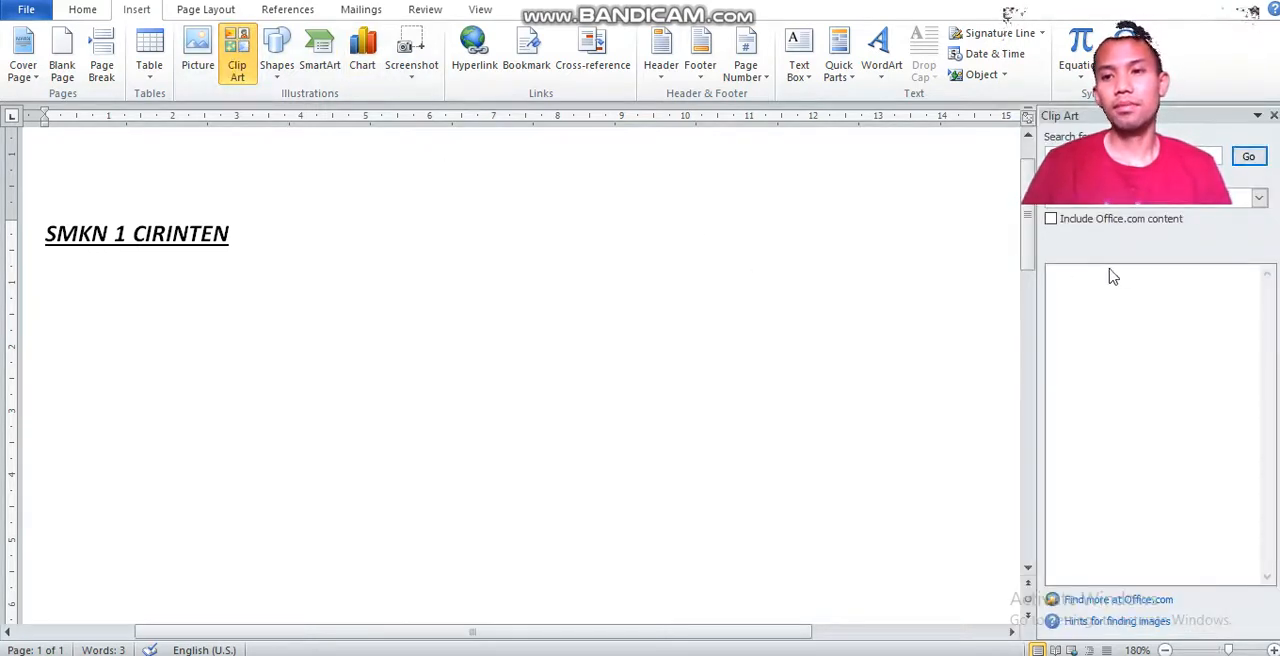
pyautogui.click(1048, 221)
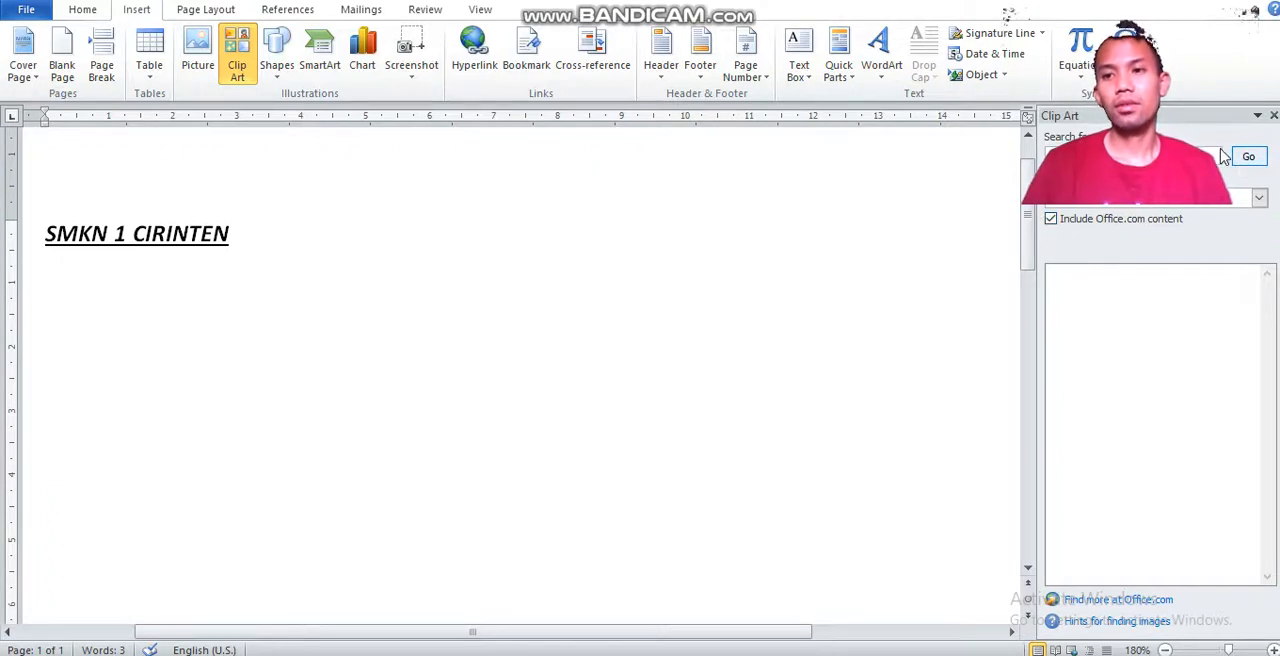
pyautogui.click(1250, 157)
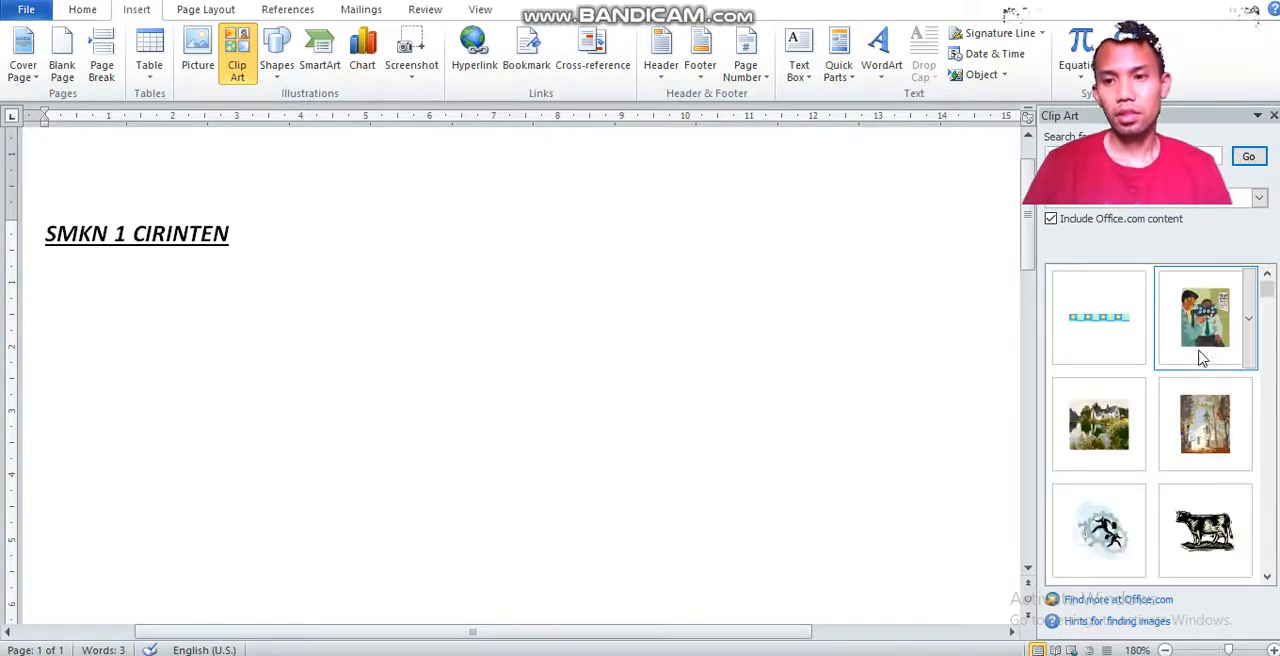
pyautogui.click(1213, 531)
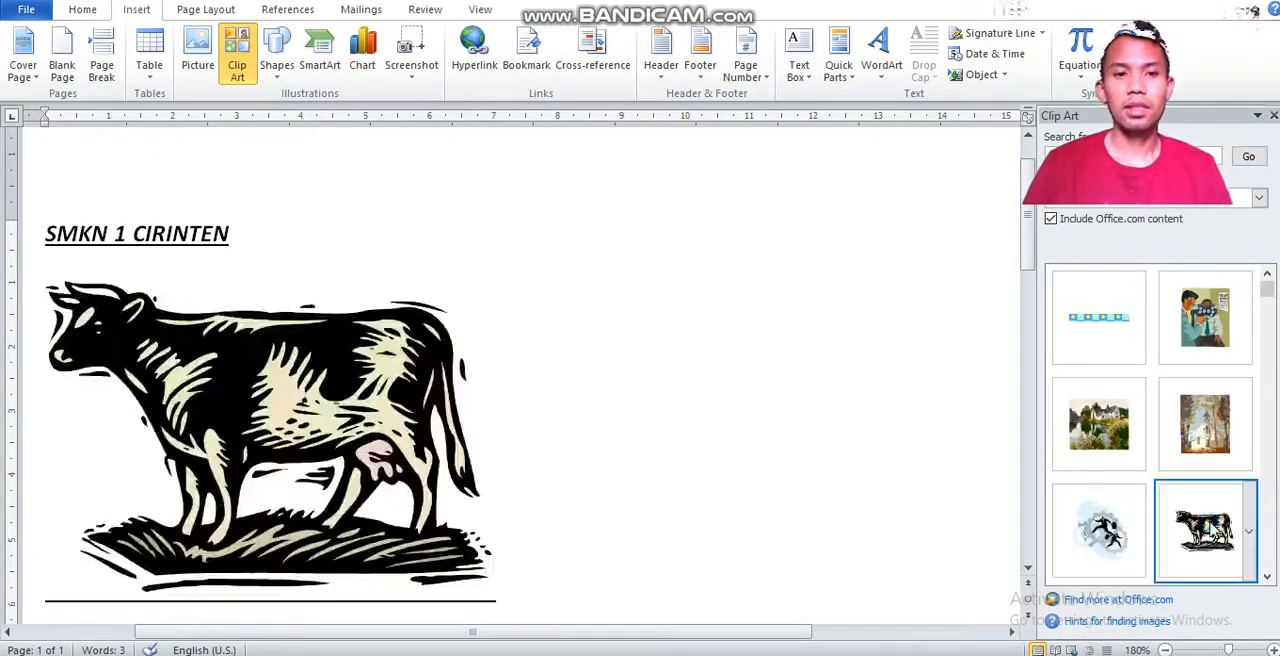
pyautogui.click(1200, 350)
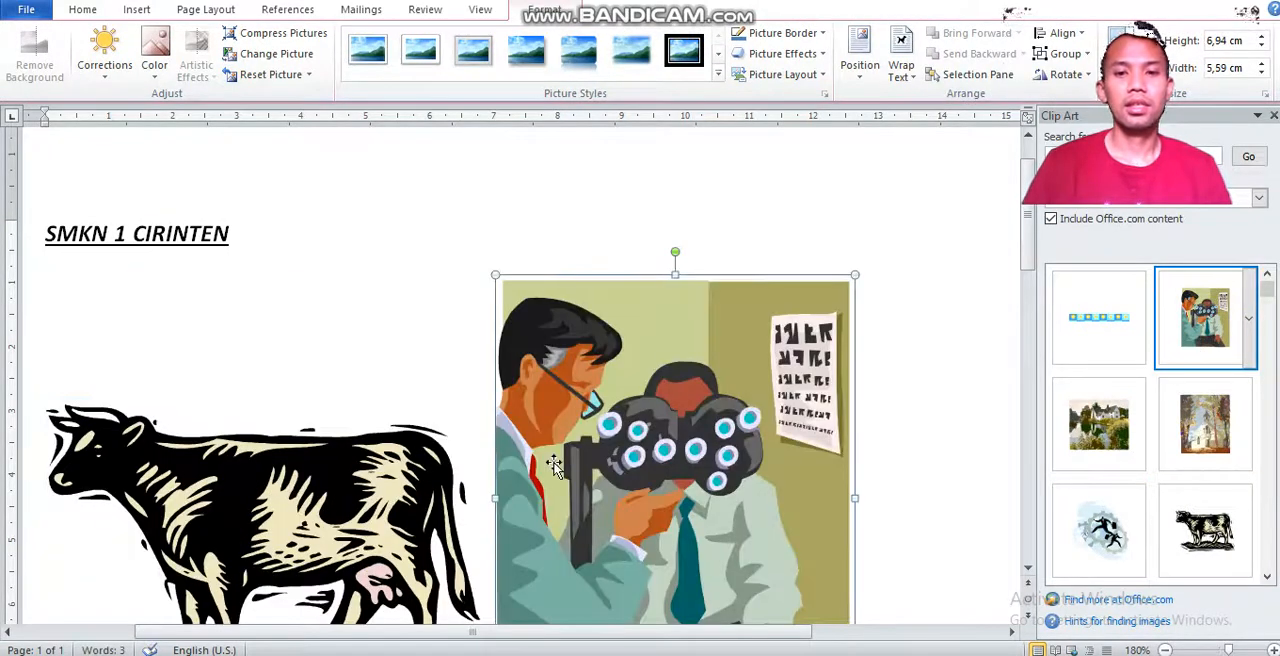
# Delete the eye-exam clip from the Clip Organizer collections, and remove the eye-exam and cow pictures from the document.
pyautogui.press('Delete')
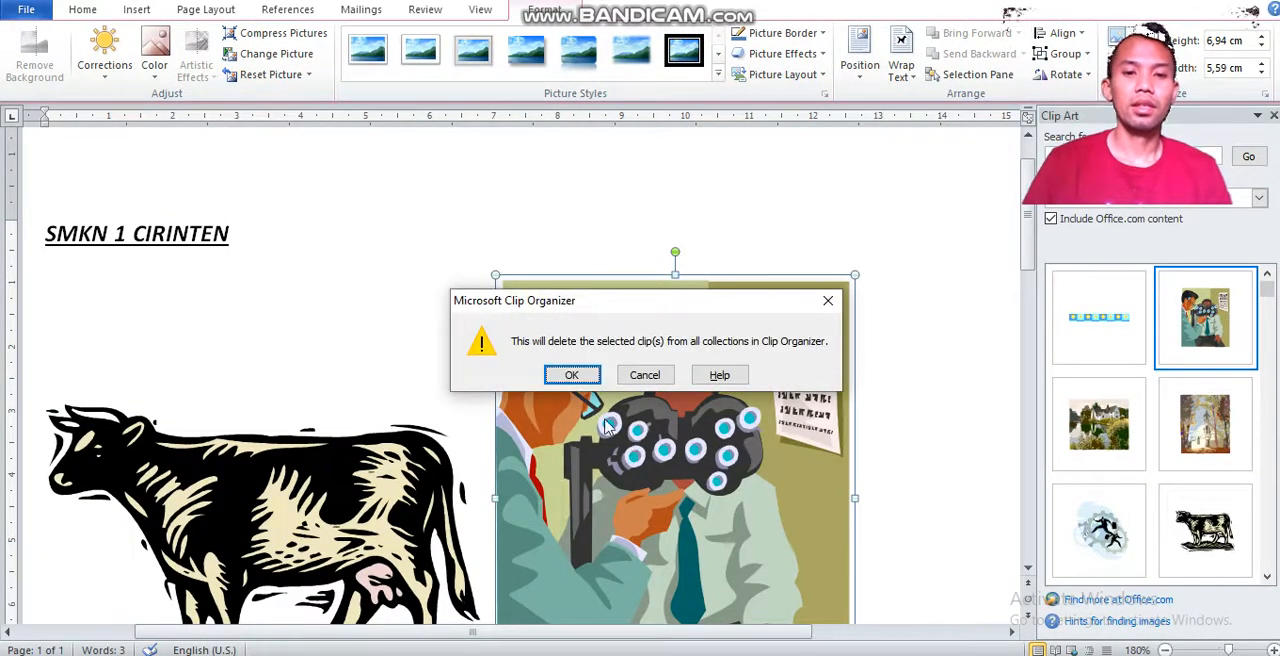
pyautogui.click(572, 376)
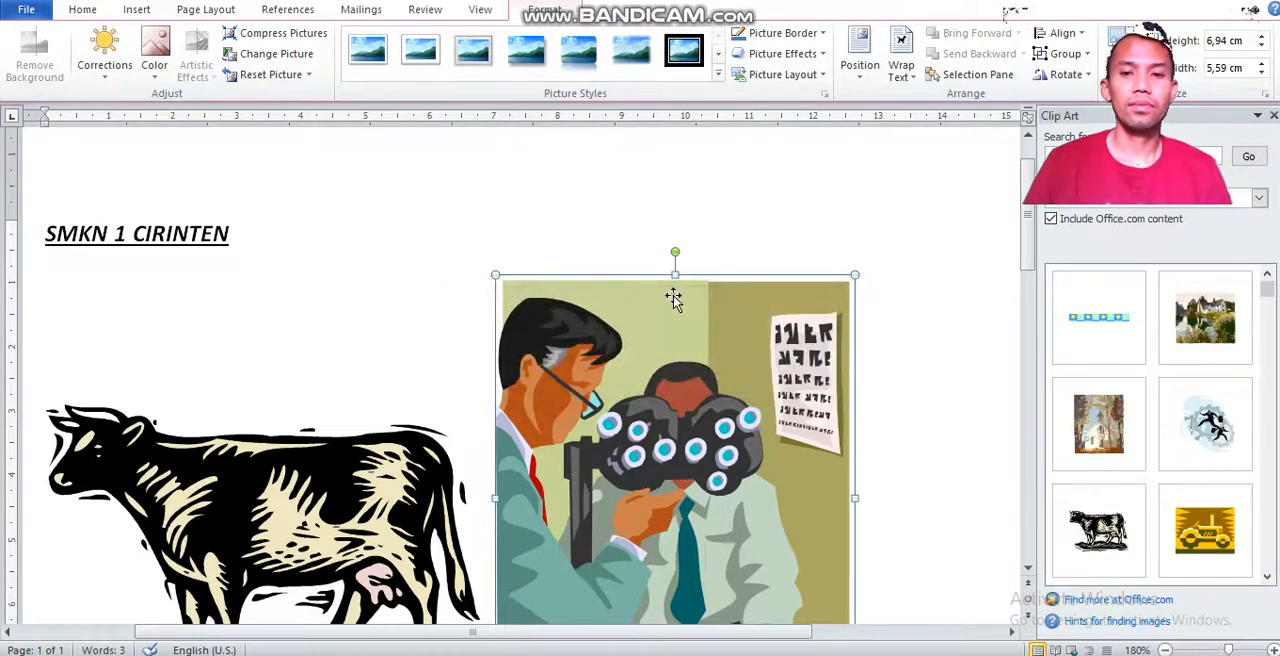
pyautogui.press('Delete')
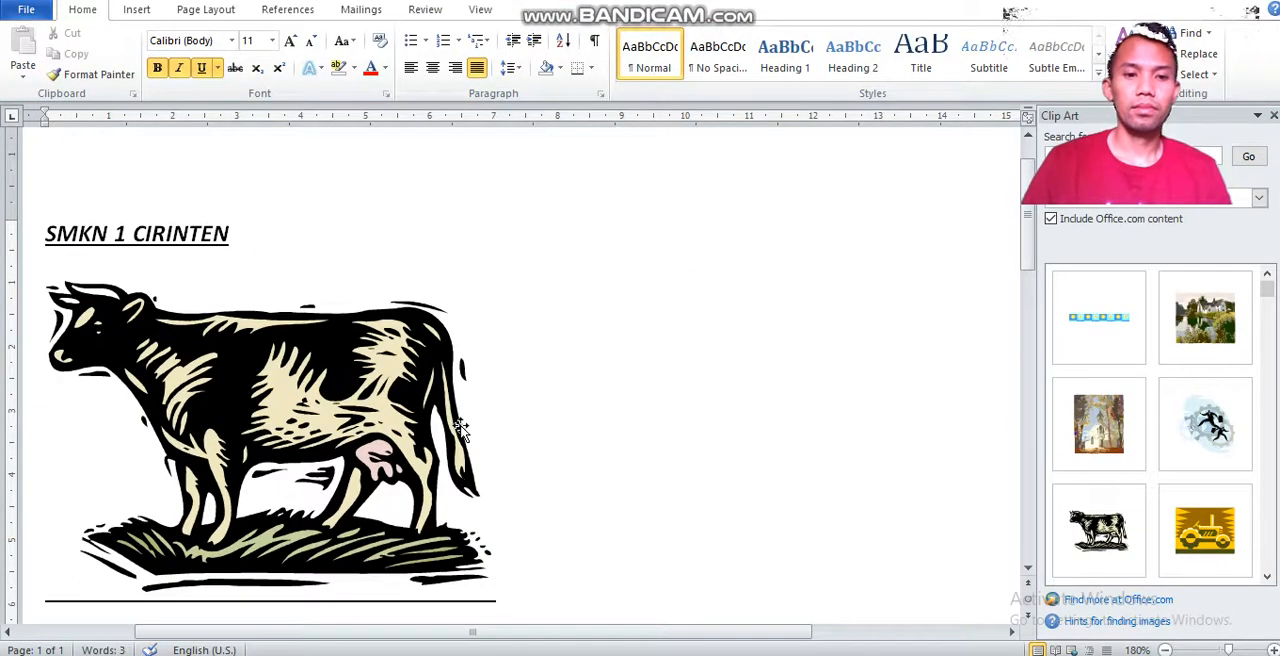
pyautogui.click(460, 428)
pyautogui.press('Delete')
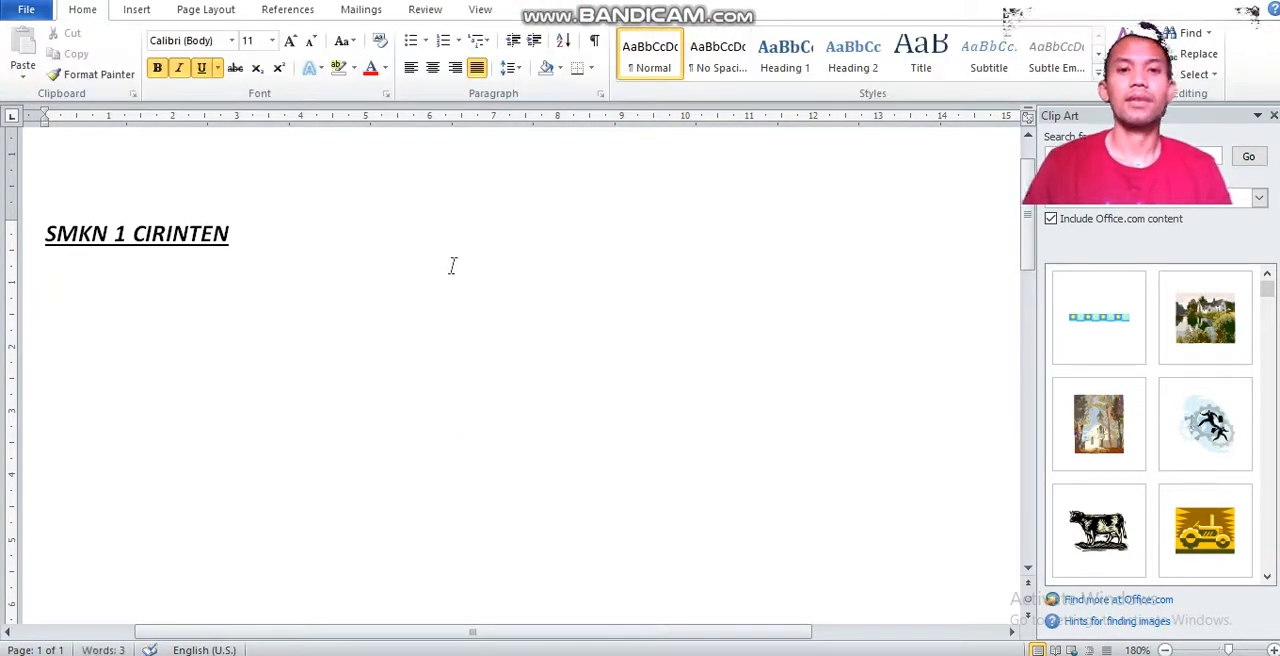
# Draw an ellipse about 2.32 cm high and 3.32 cm wide with the orange outline style, plus a down arrow beside it.
pyautogui.click(124, 16)
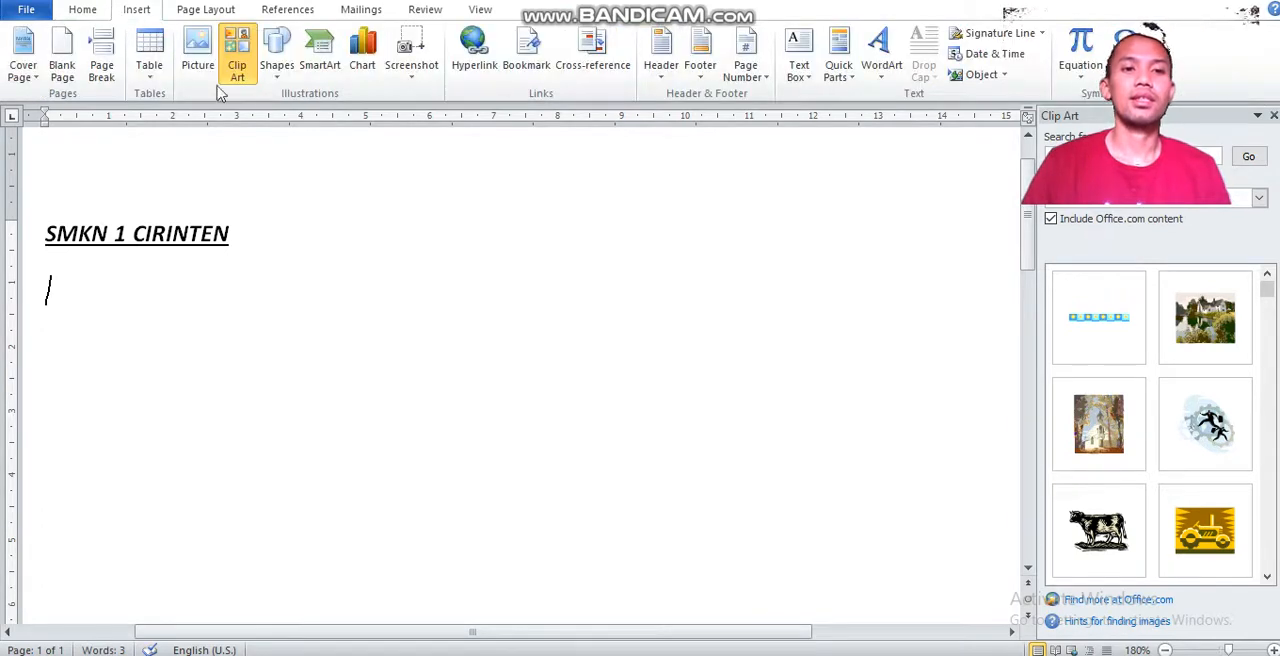
pyautogui.click(282, 74)
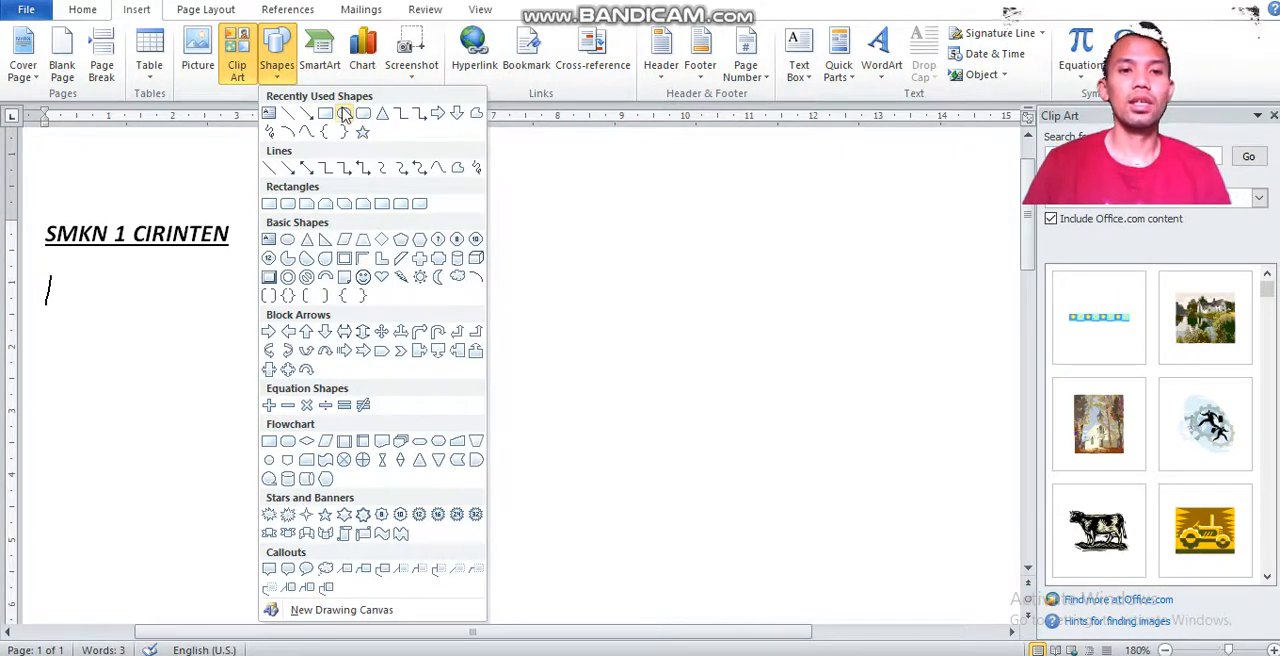
pyautogui.click(344, 113)
pyautogui.moveTo(360, 192); pyautogui.dragTo(575, 343)
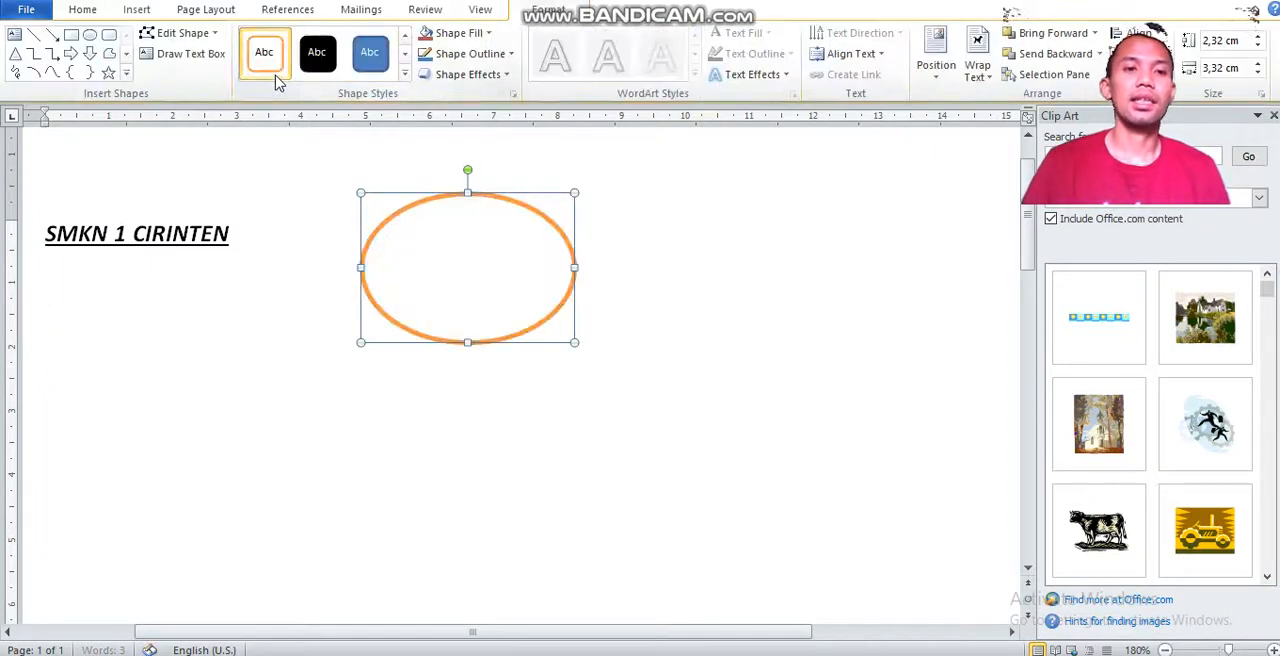
pyautogui.click(250, 75)
pyautogui.click(90, 53)
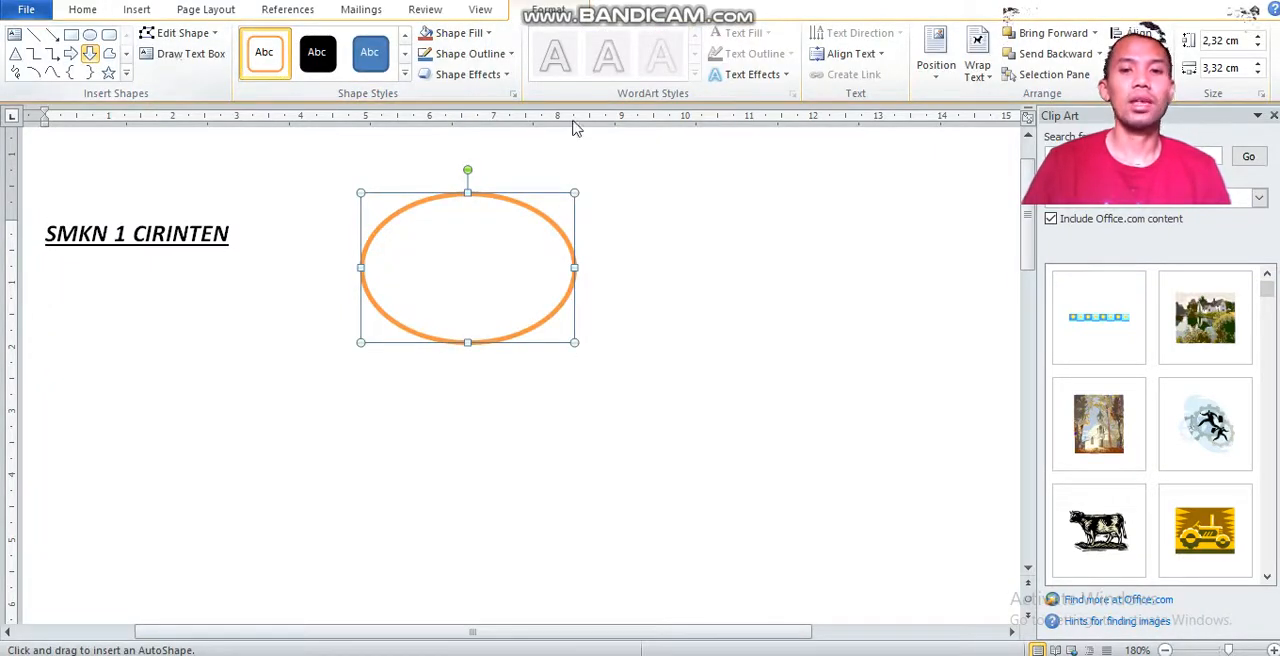
pyautogui.moveTo(750, 171); pyautogui.dragTo(887, 314)
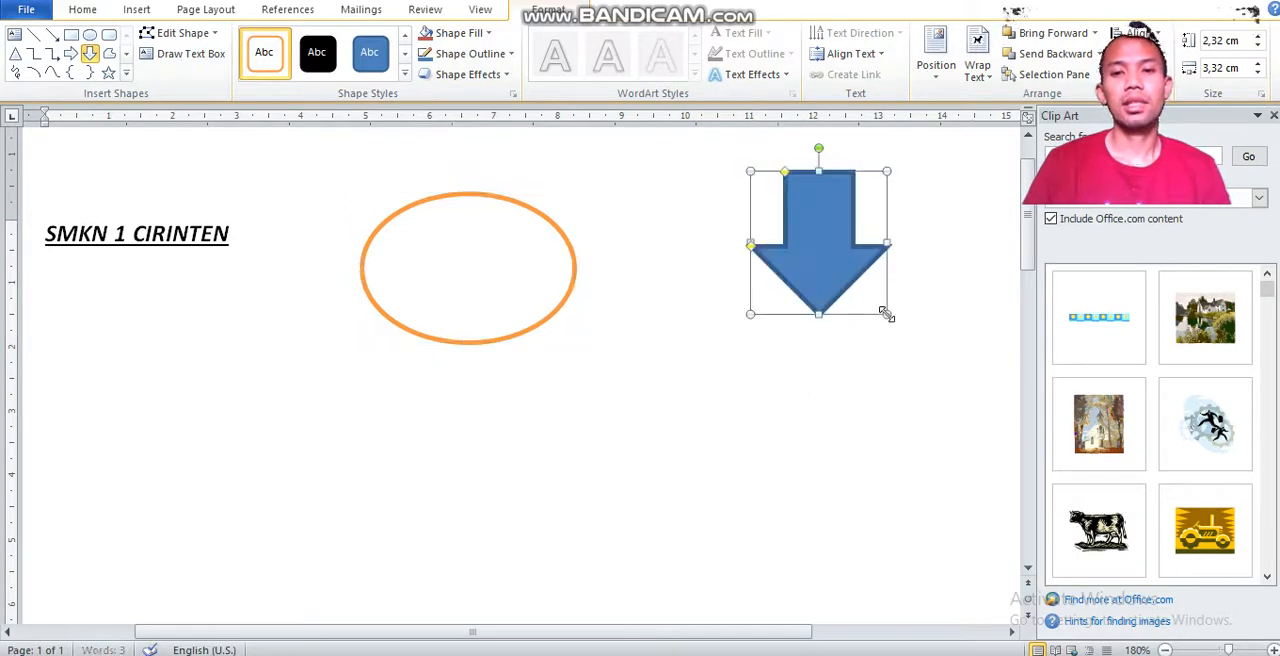
# Delete the down arrow and the orange-outlined ellipse from the document.
pyautogui.click(141, 9)
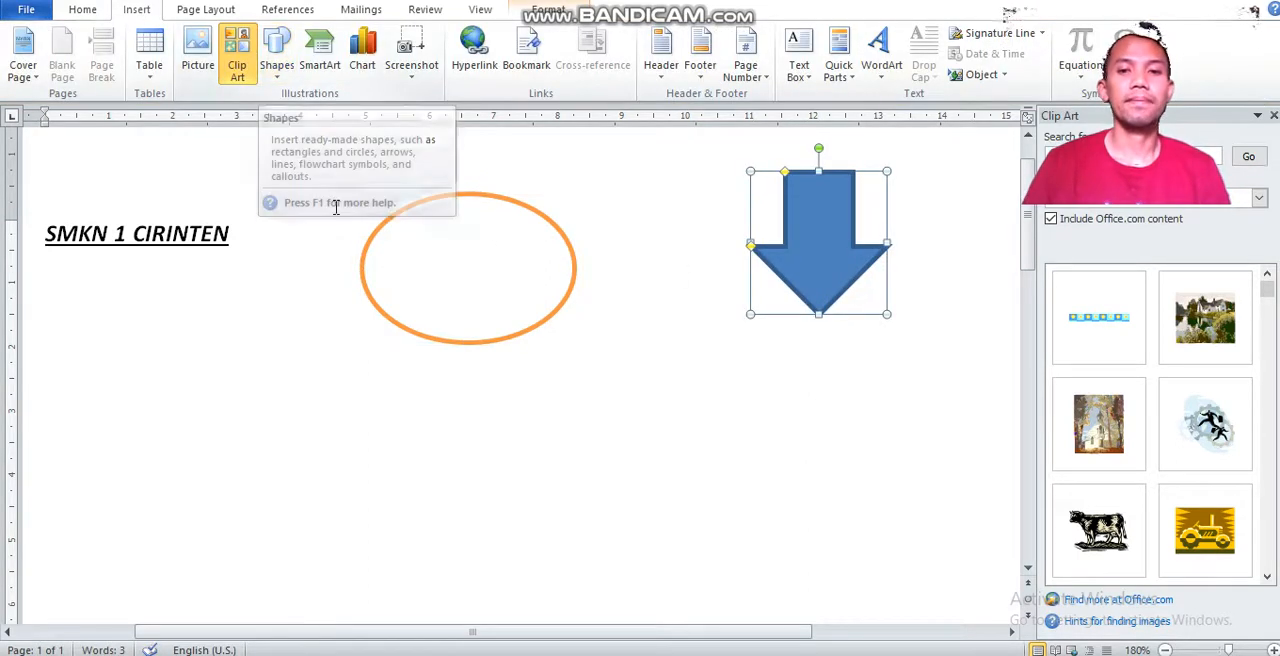
pyautogui.press('Delete')
pyautogui.click(521, 336)
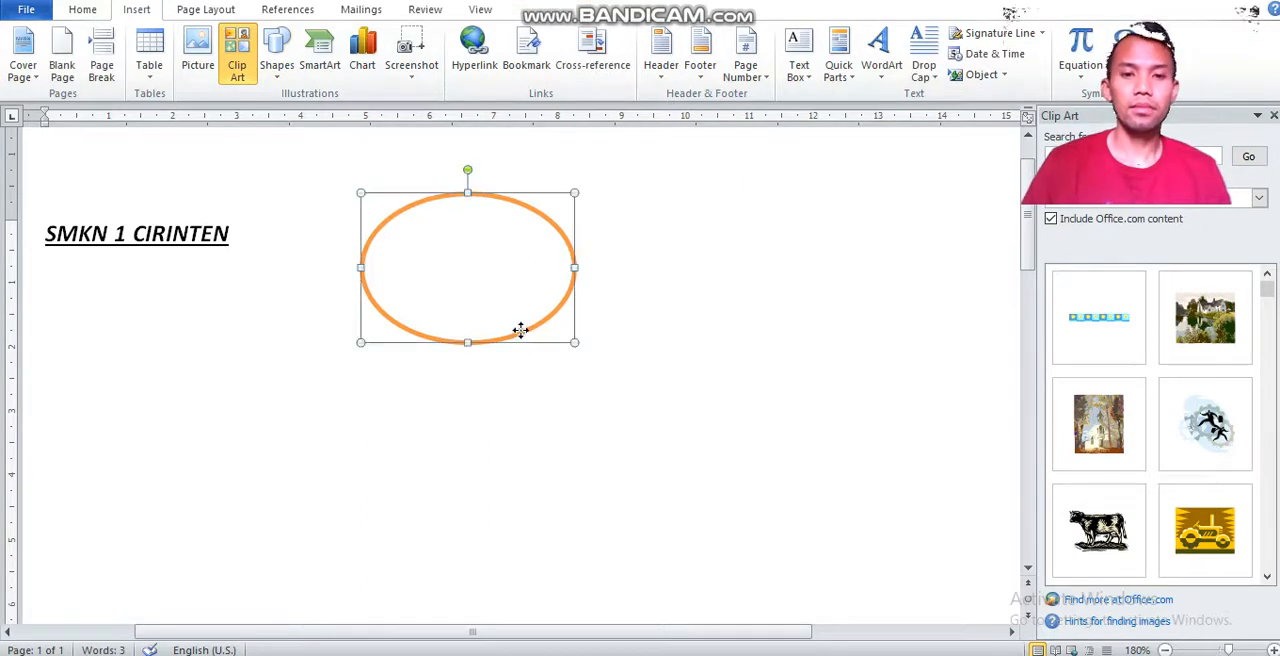
pyautogui.press('Delete')
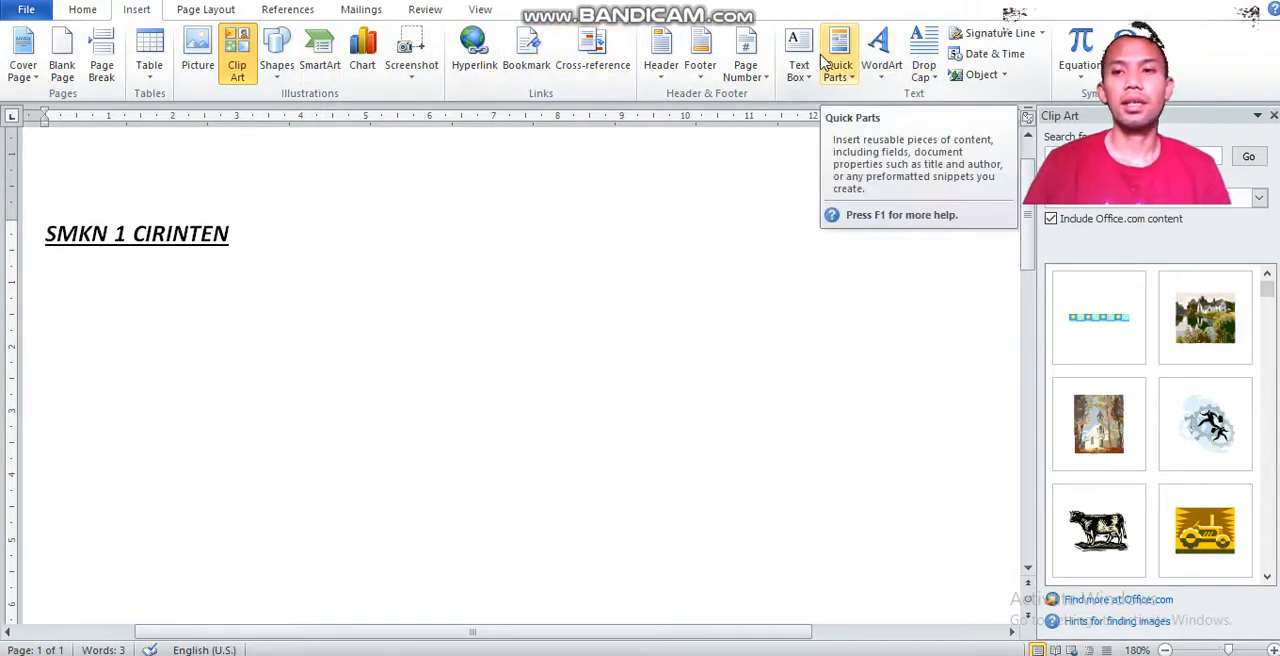
# Convert the SMKN 1 CIRINTEN line to WordArt, trying the blue glow style before applying the orange bevelled style.
pyautogui.click(882, 80)
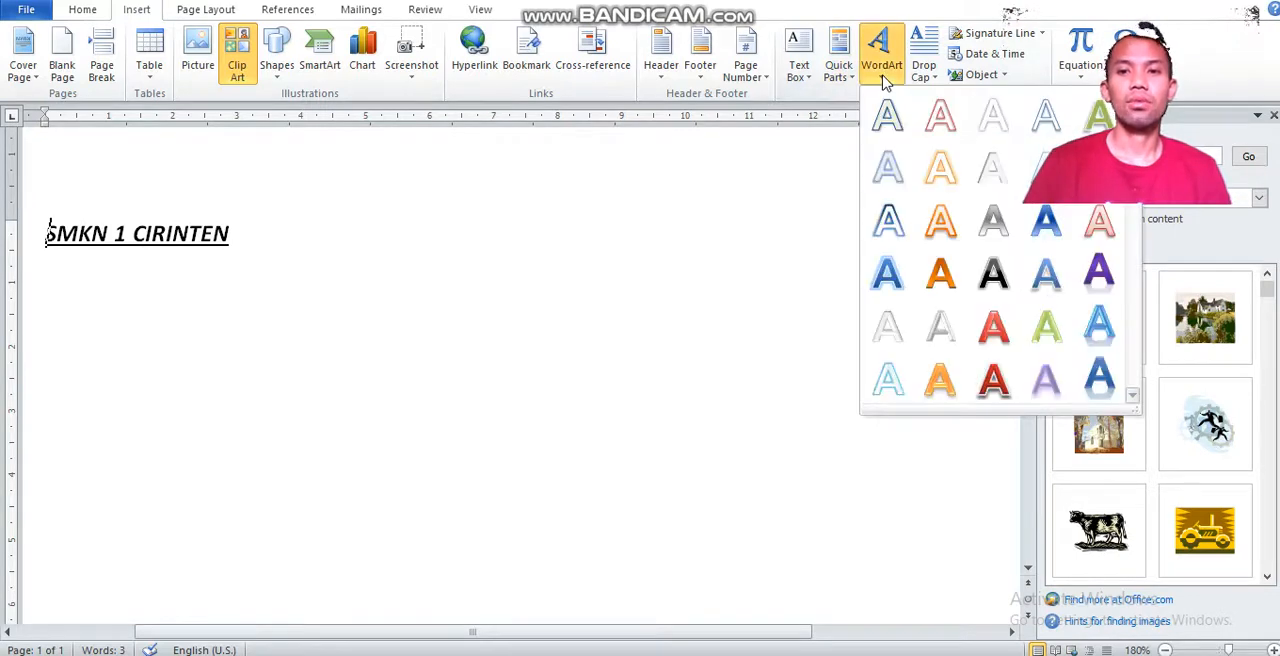
pyautogui.click(254, 236)
pyautogui.click(22, 230)
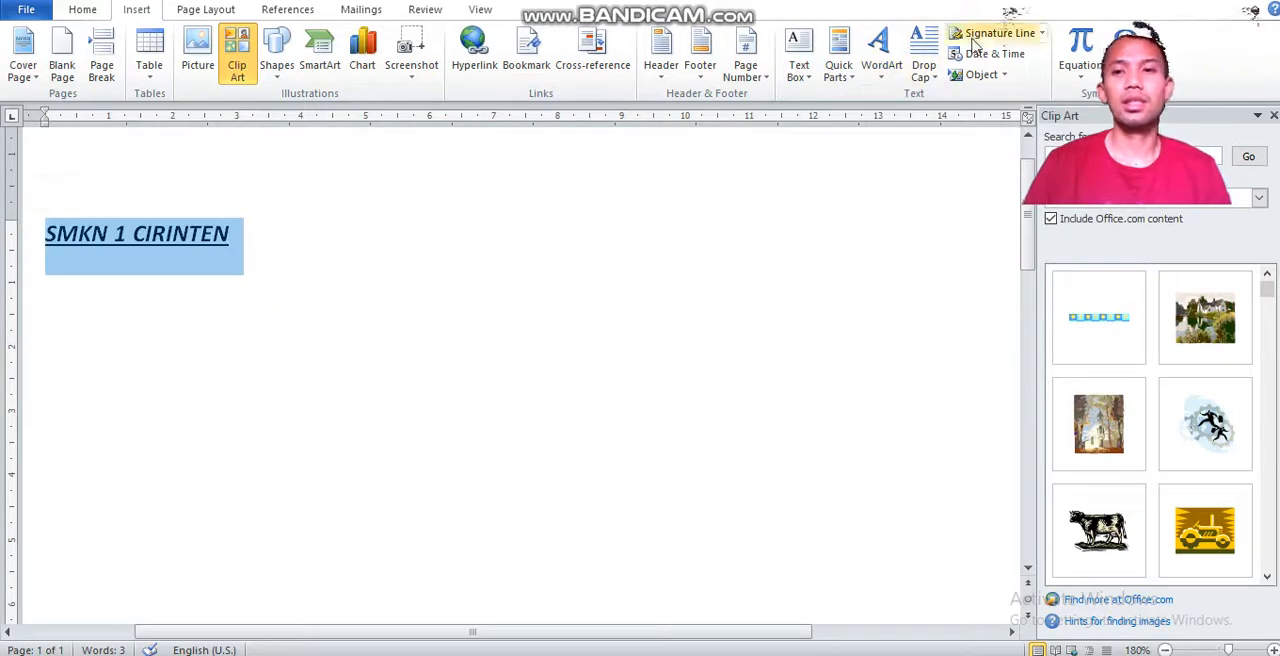
pyautogui.click(885, 75)
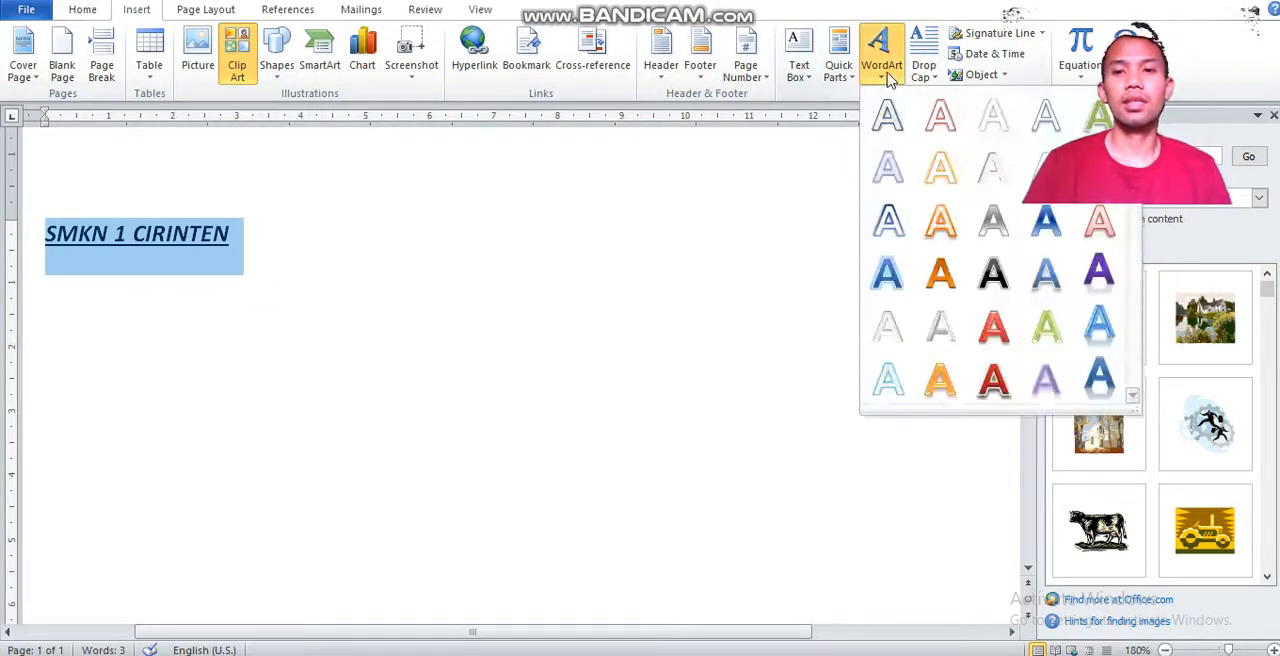
pyautogui.click(895, 273)
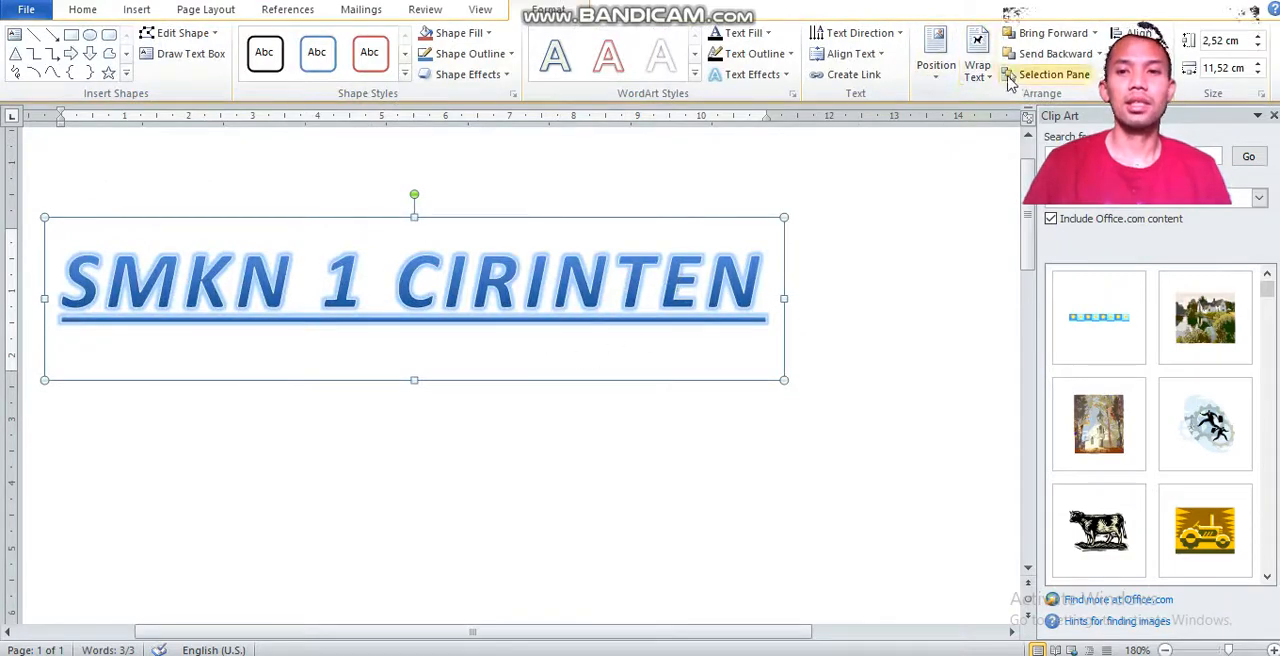
pyautogui.click(694, 74)
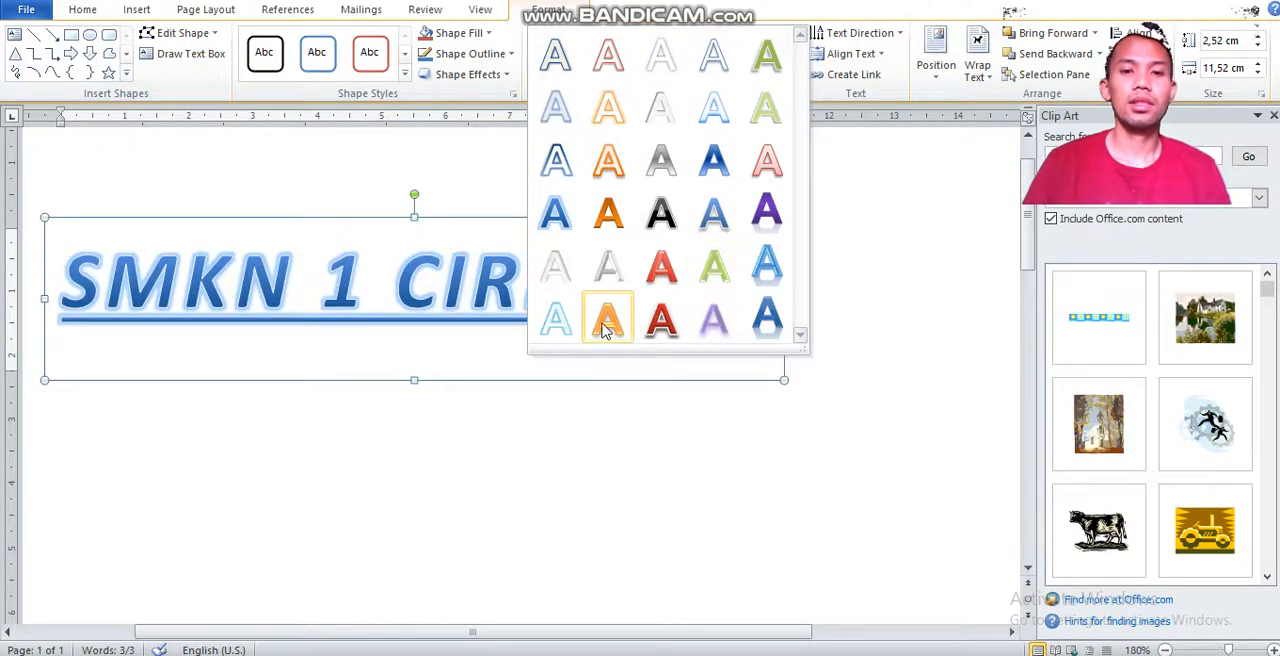
pyautogui.click(605, 328)
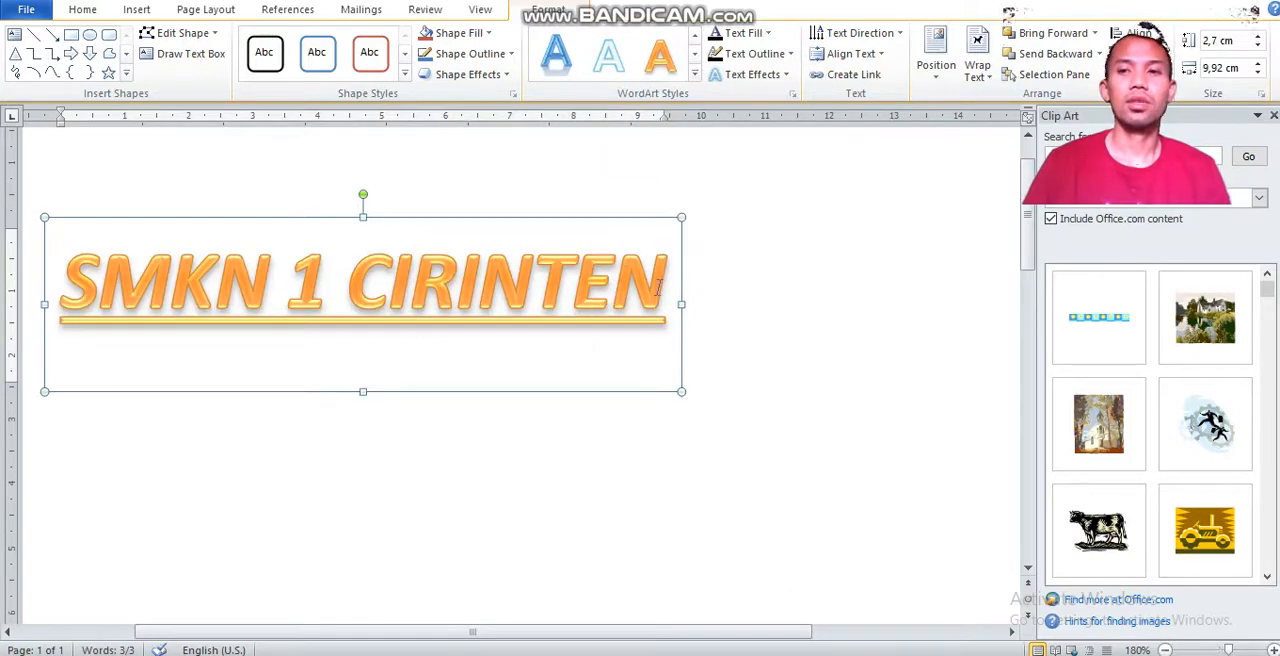
# Look through the page column presets and the commands for references, mailings, reviewing and document views.
pyautogui.click(190, 10)
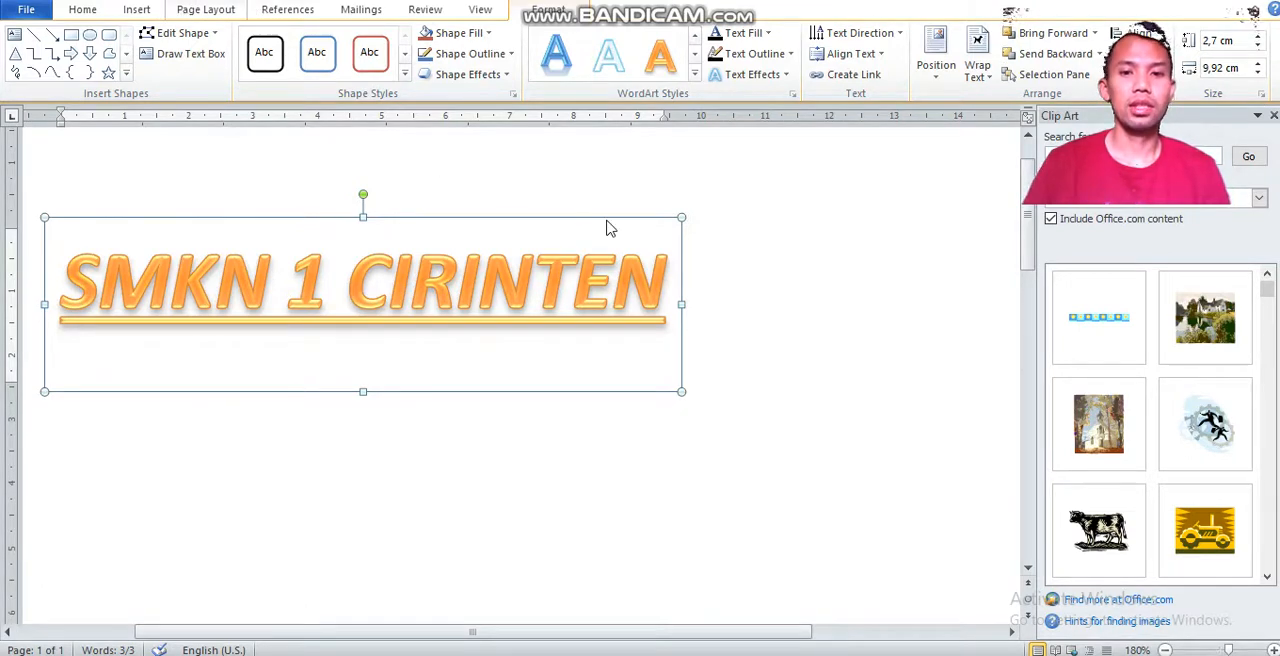
pyautogui.click(727, 435)
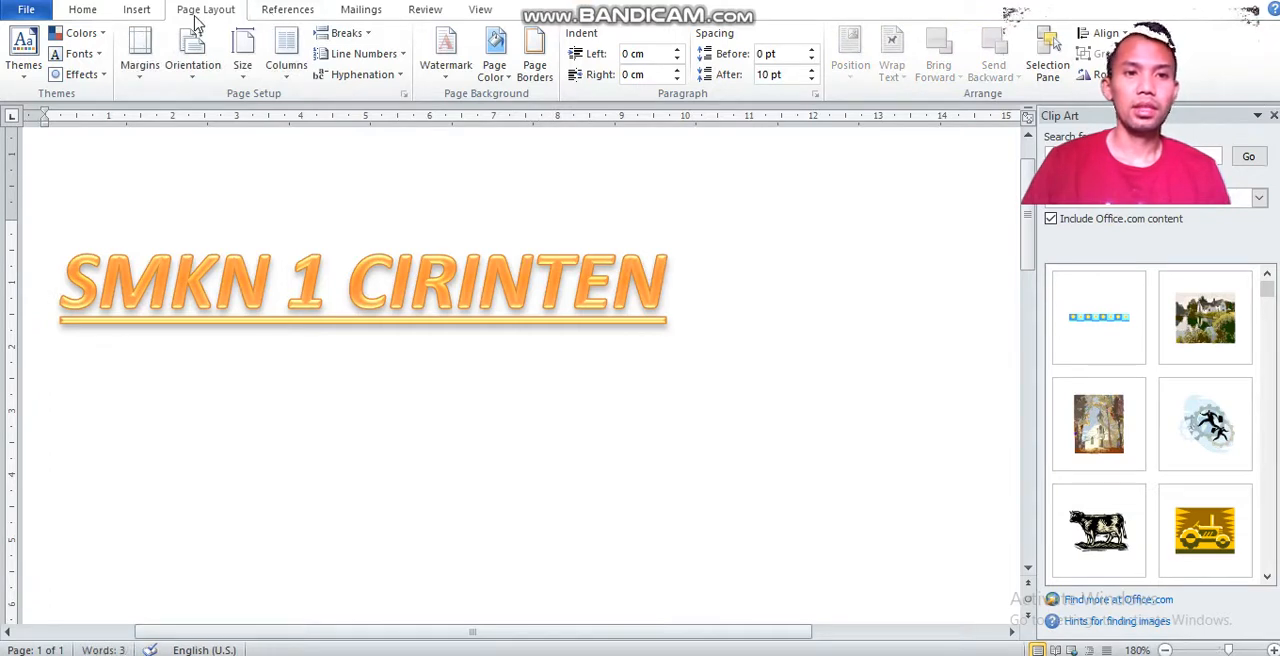
pyautogui.click(290, 82)
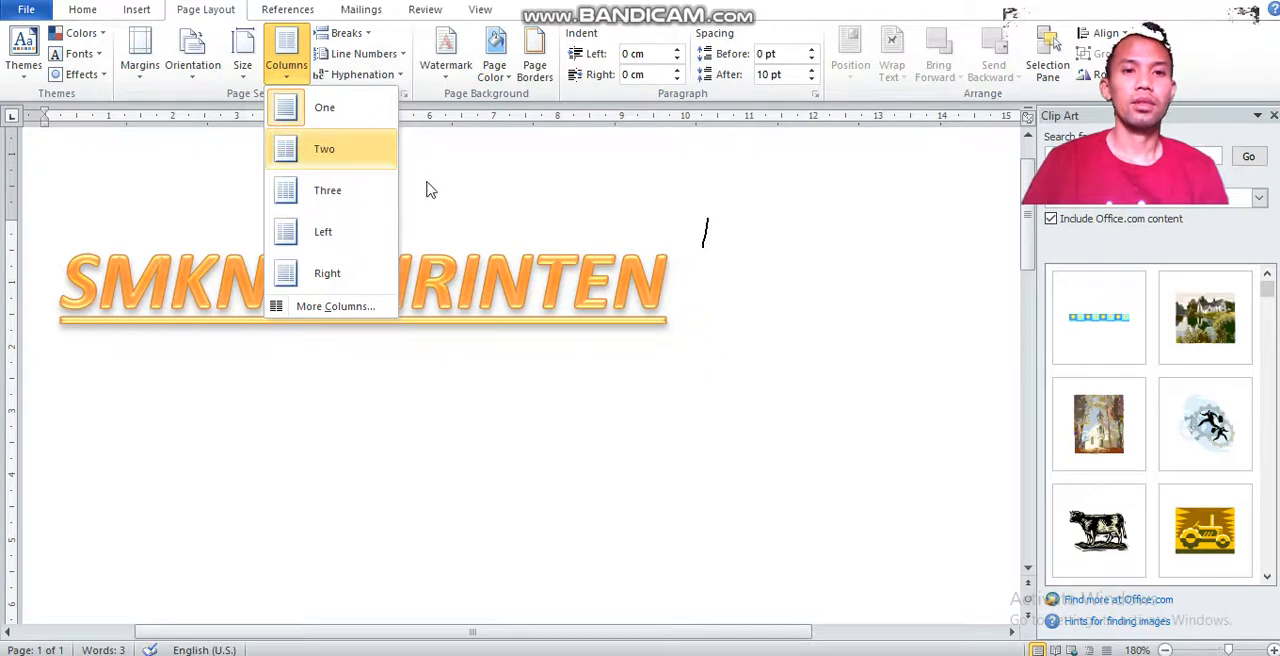
pyautogui.click(508, 262)
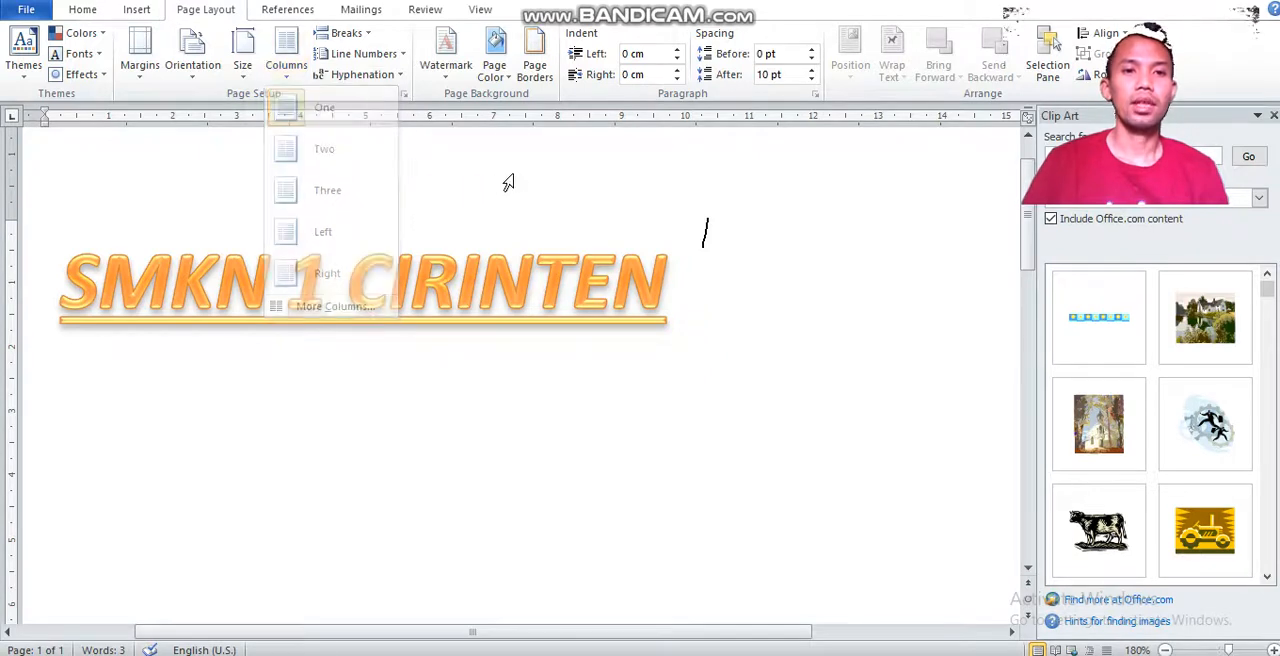
pyautogui.click(287, 10)
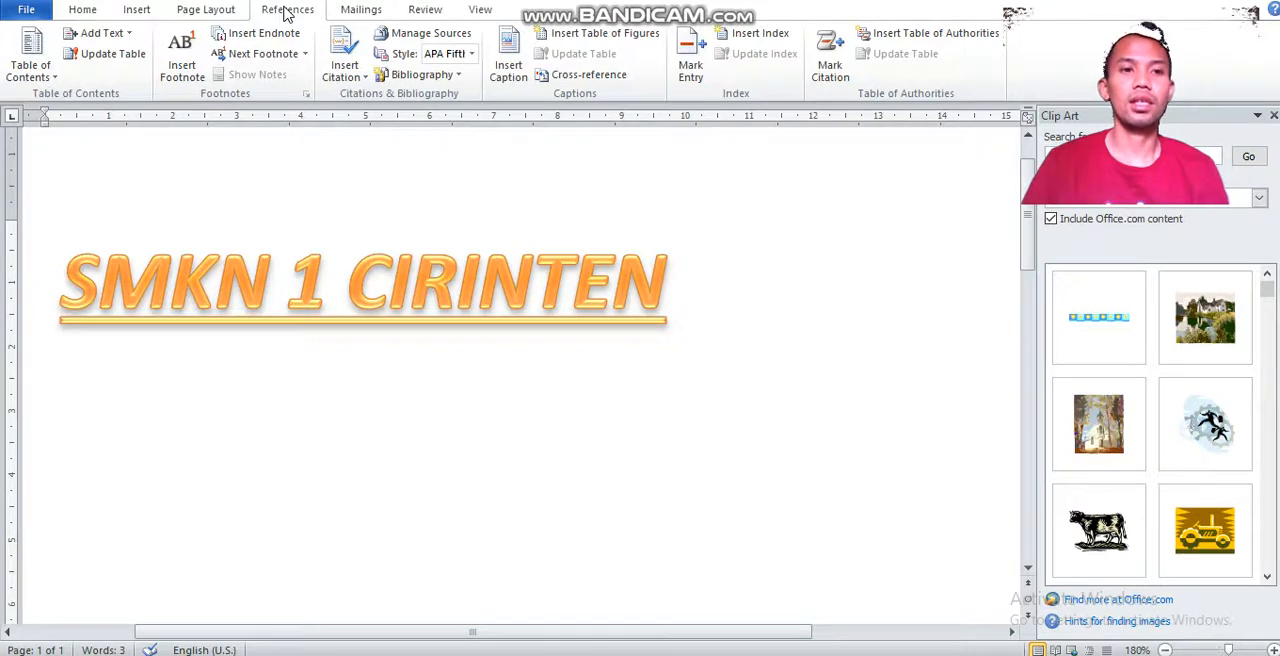
pyautogui.click(343, 20)
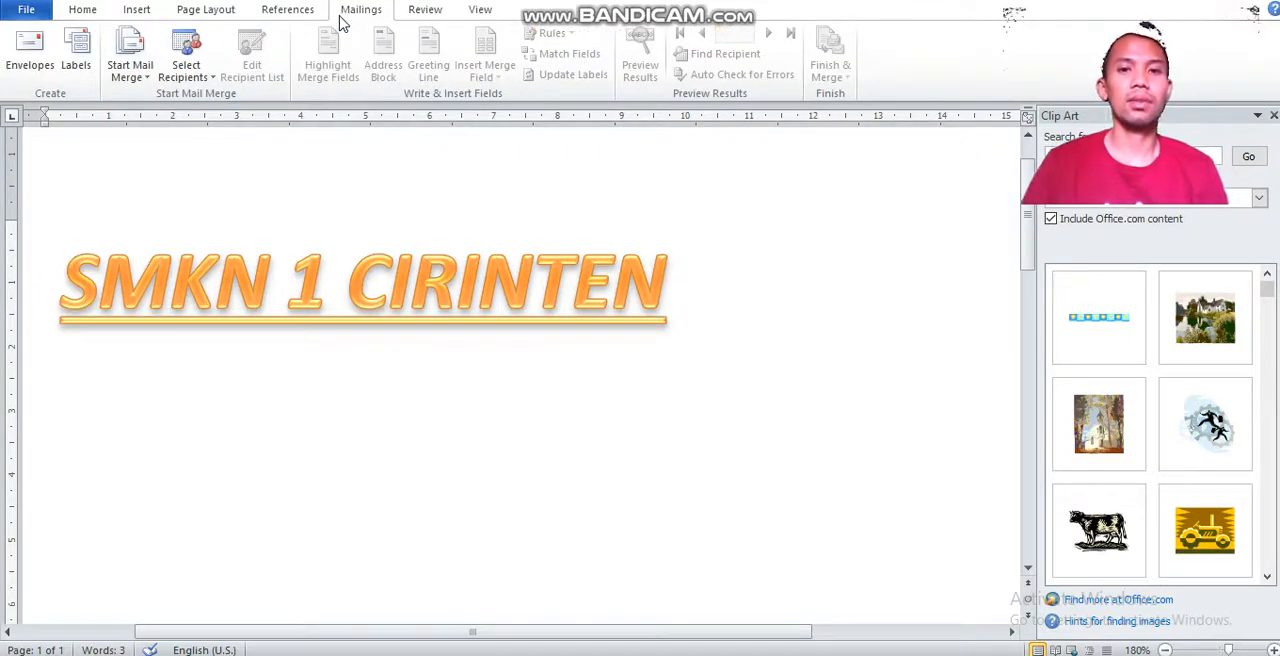
pyautogui.click(420, 10)
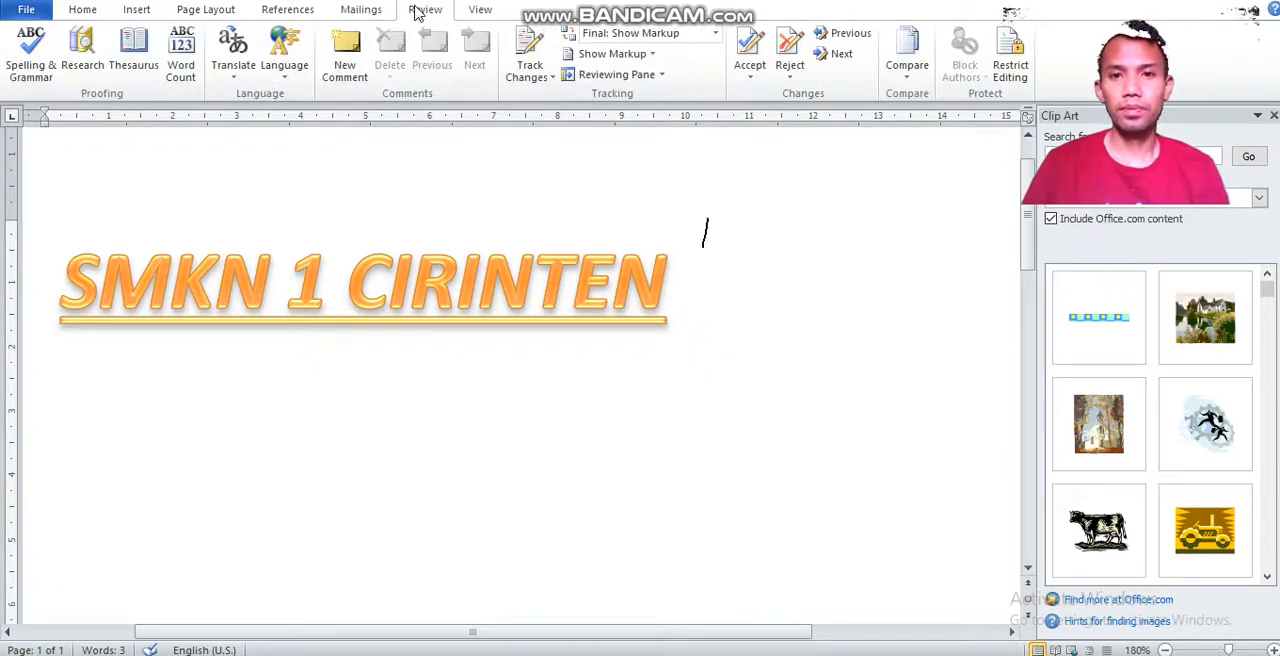
pyautogui.click(482, 12)
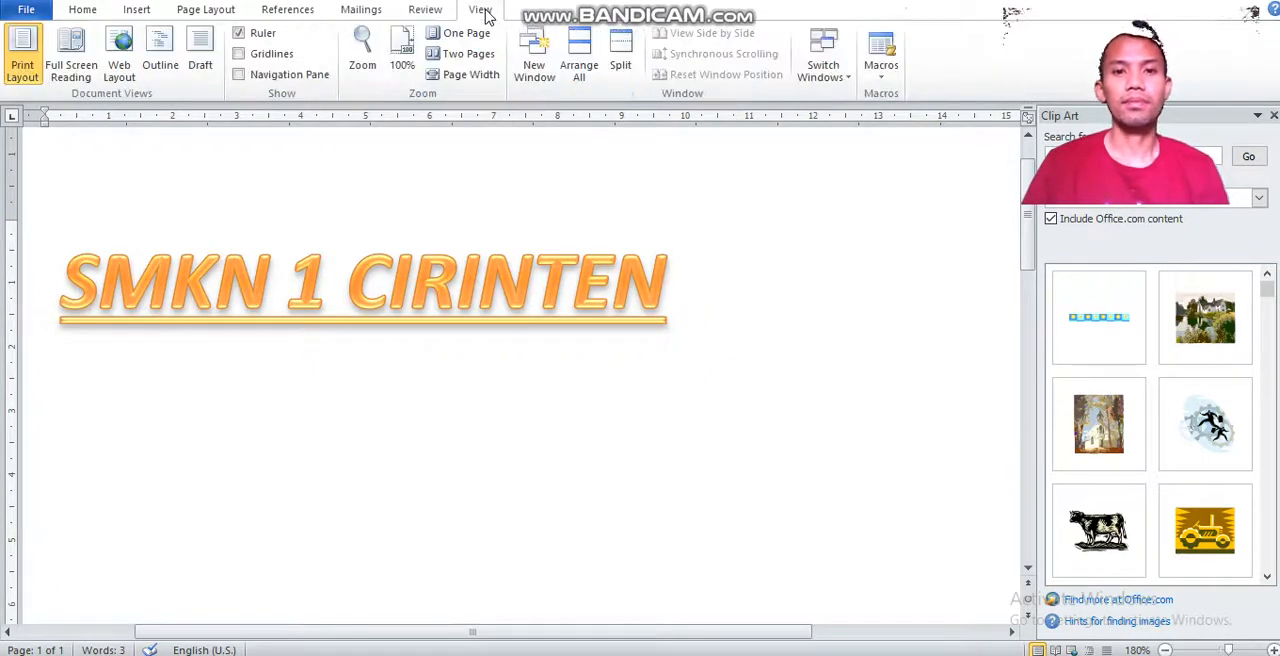
pyautogui.click(80, 12)
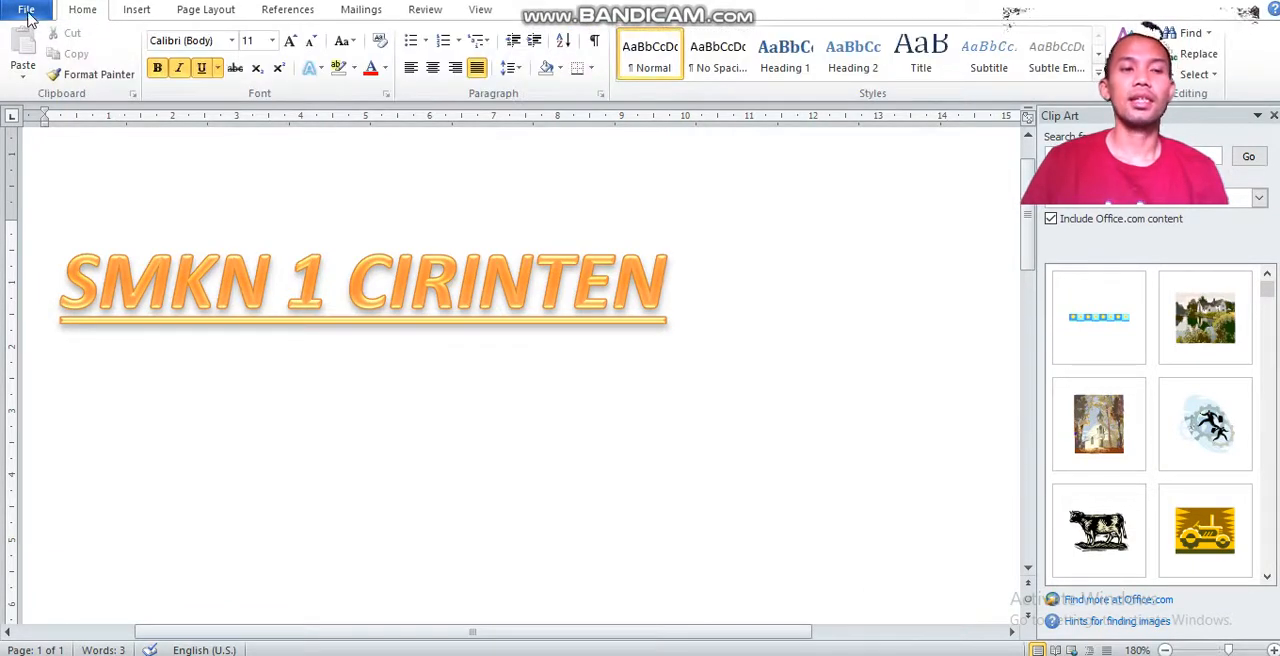
# Start saving the file as a Word Document named JAJA in the Documents folder, and cancel the save.
pyautogui.click(28, 12)
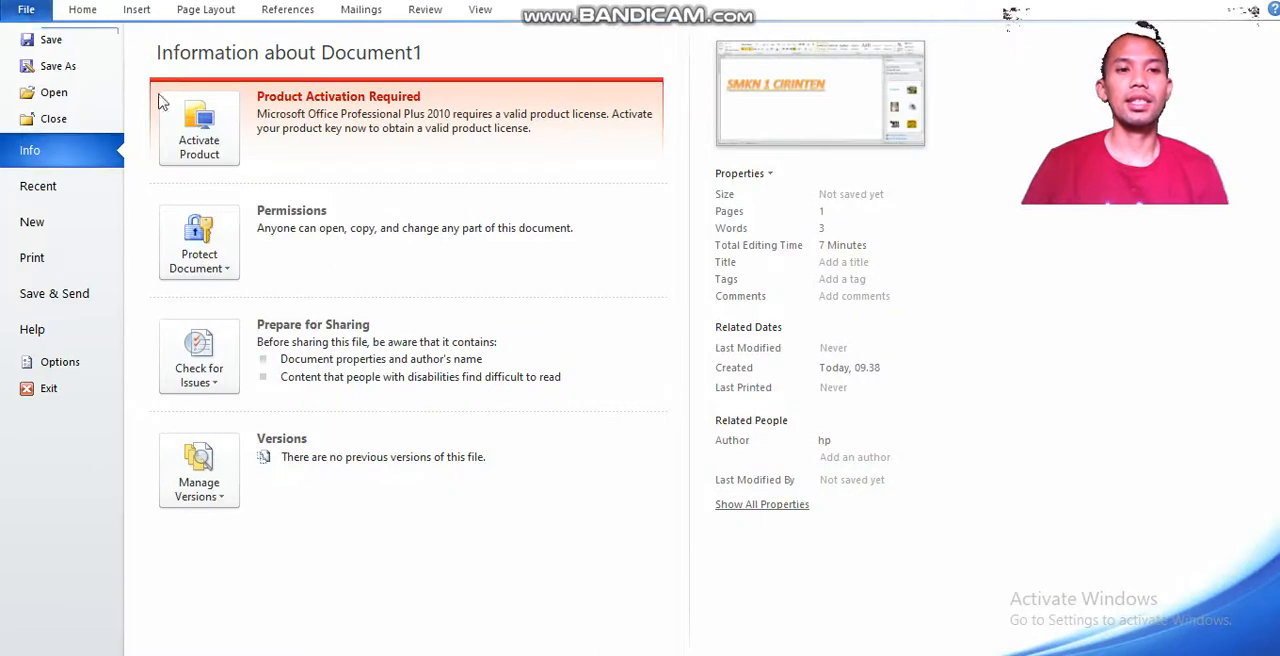
pyautogui.click(43, 43)
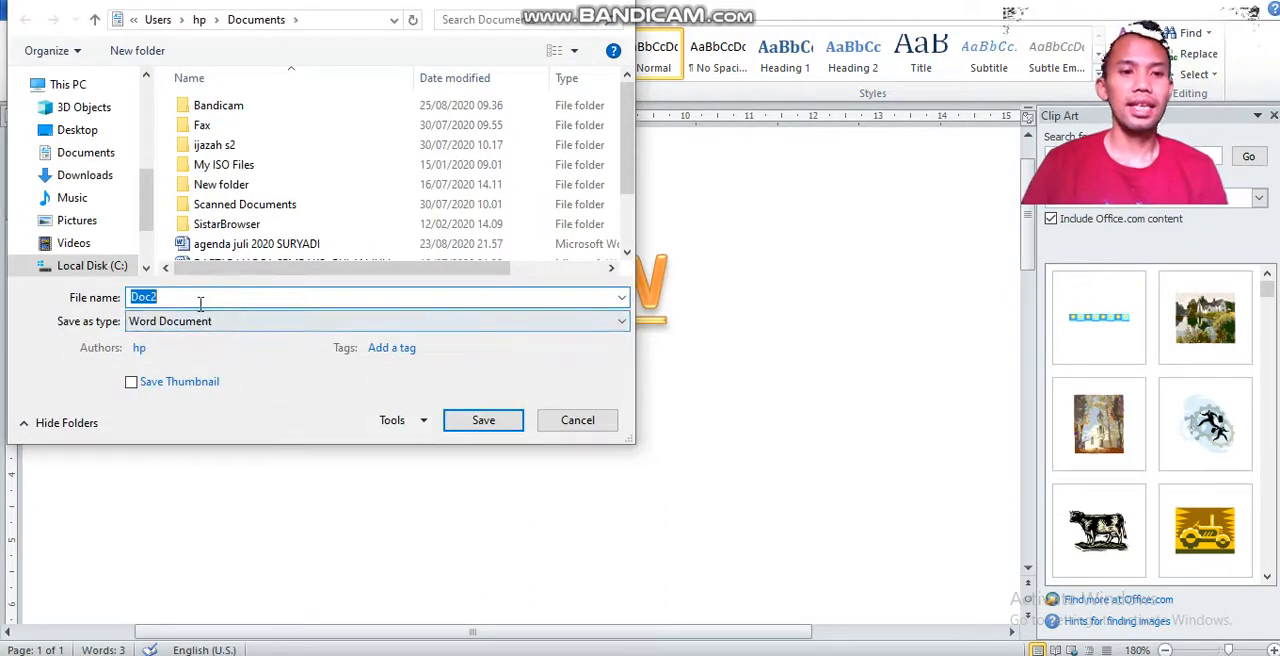
pyautogui.press('BackSpace')
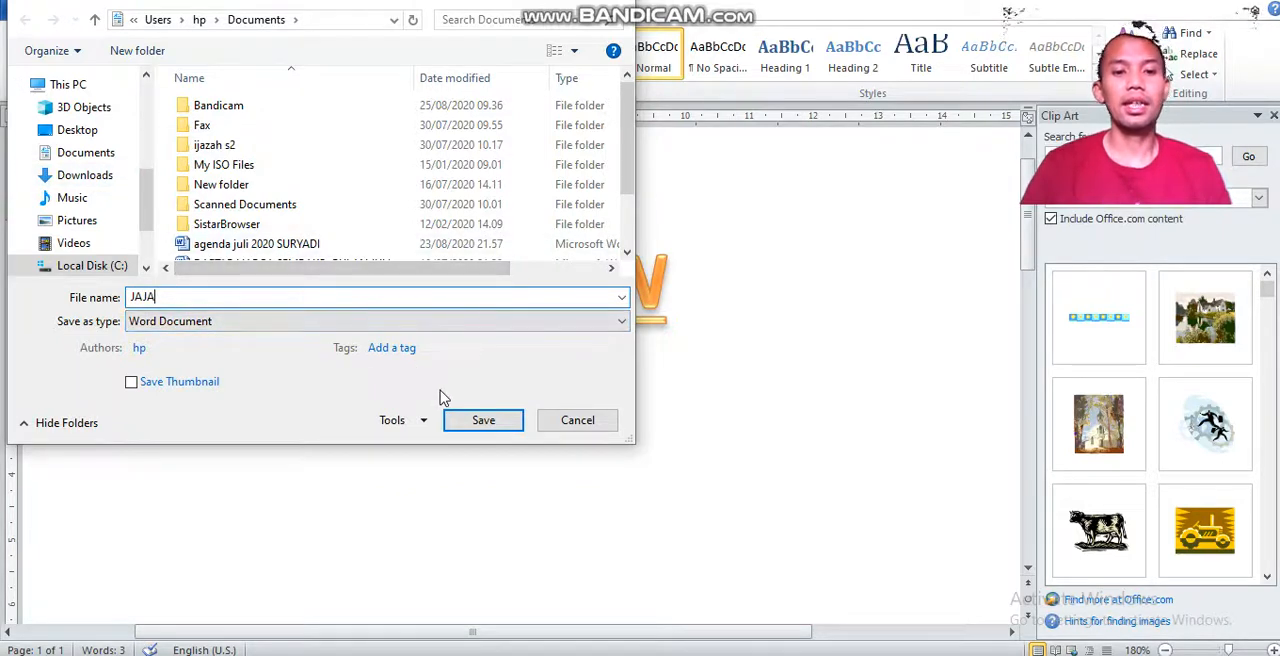
pyautogui.click(566, 428)
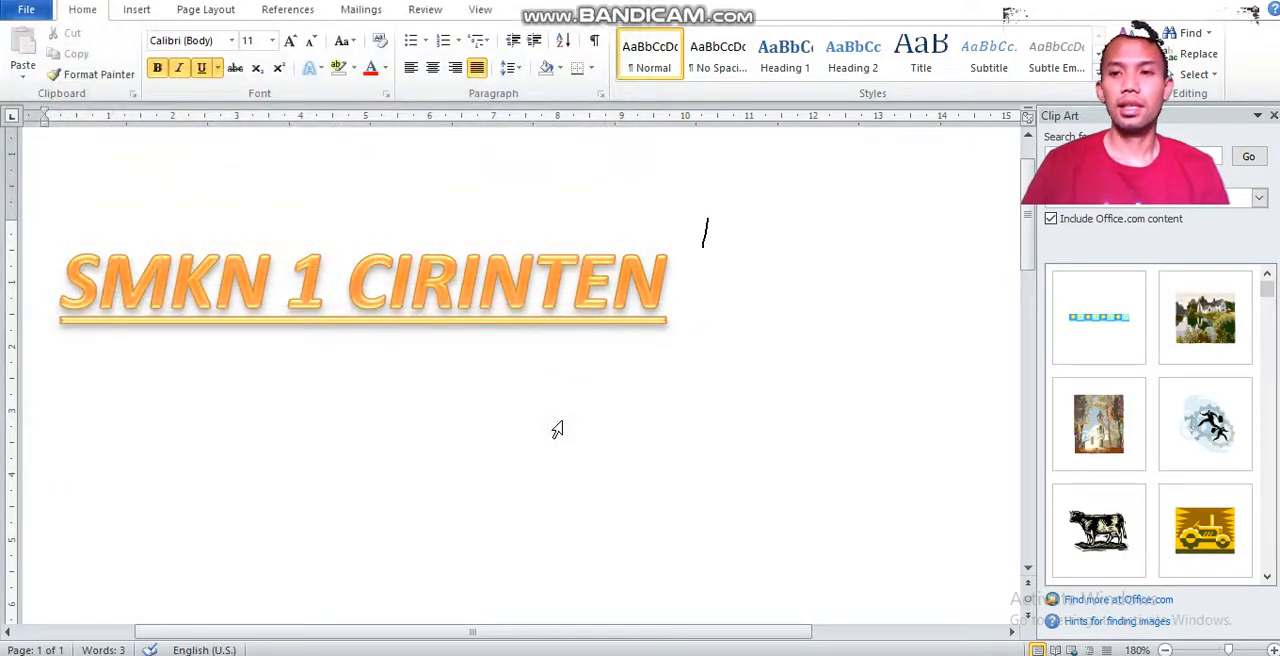